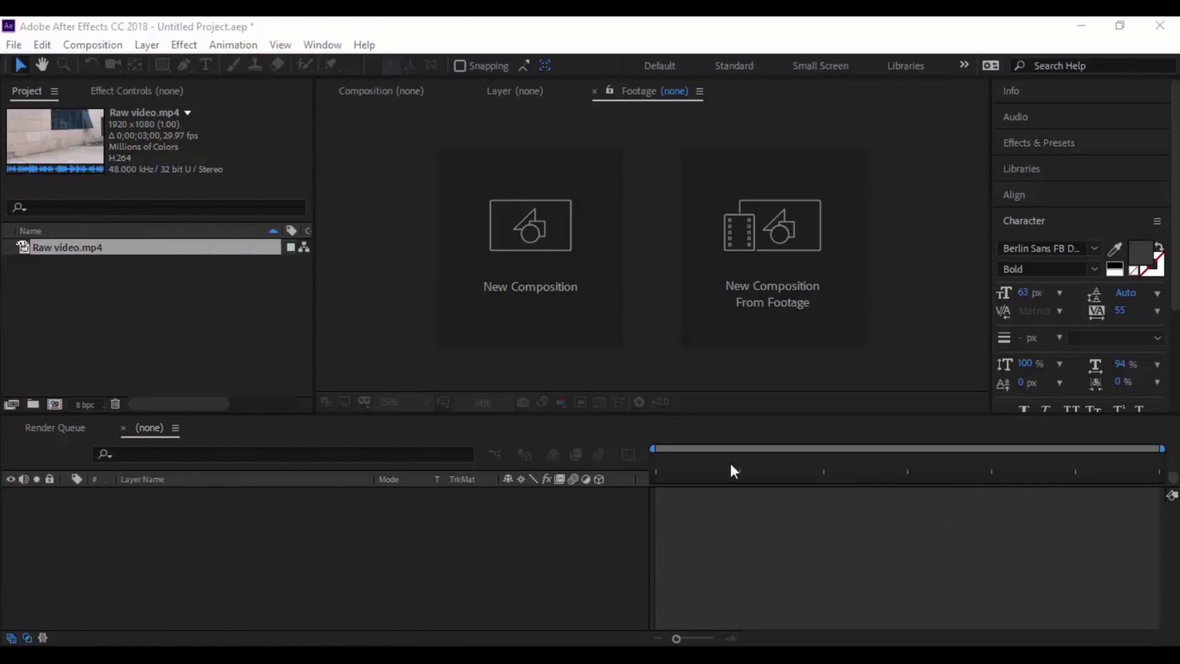
Step: Play Raw video.mp4 through in the Footage viewer and rewind it to the first frame
double_click(85, 249)
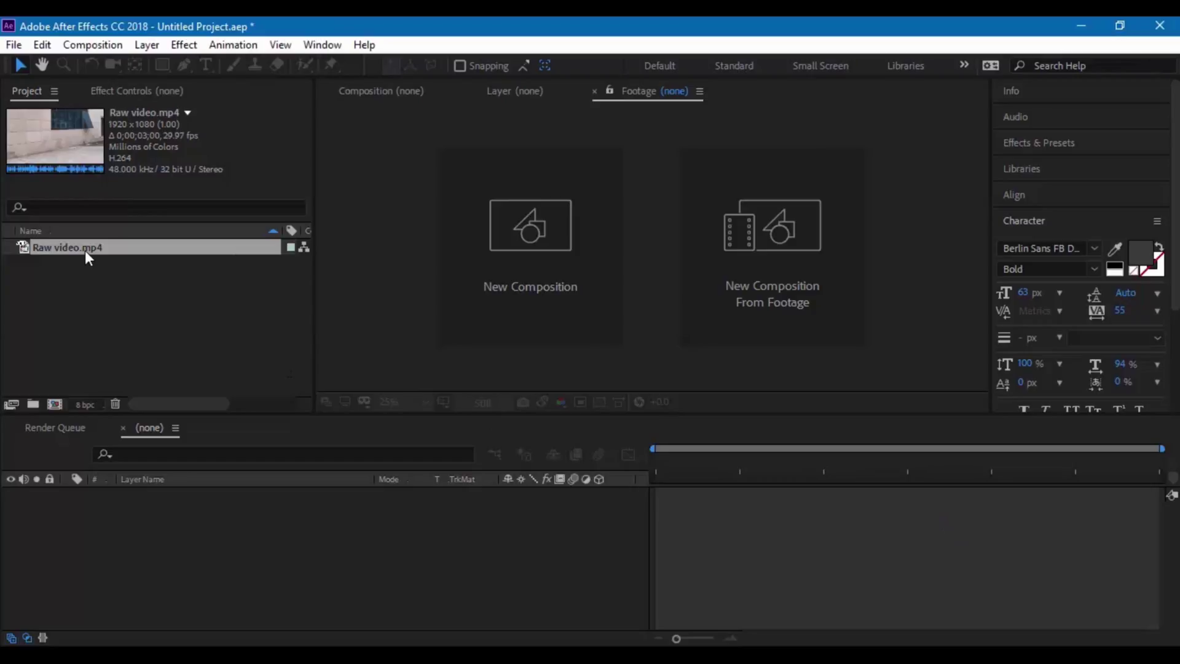
key("space")
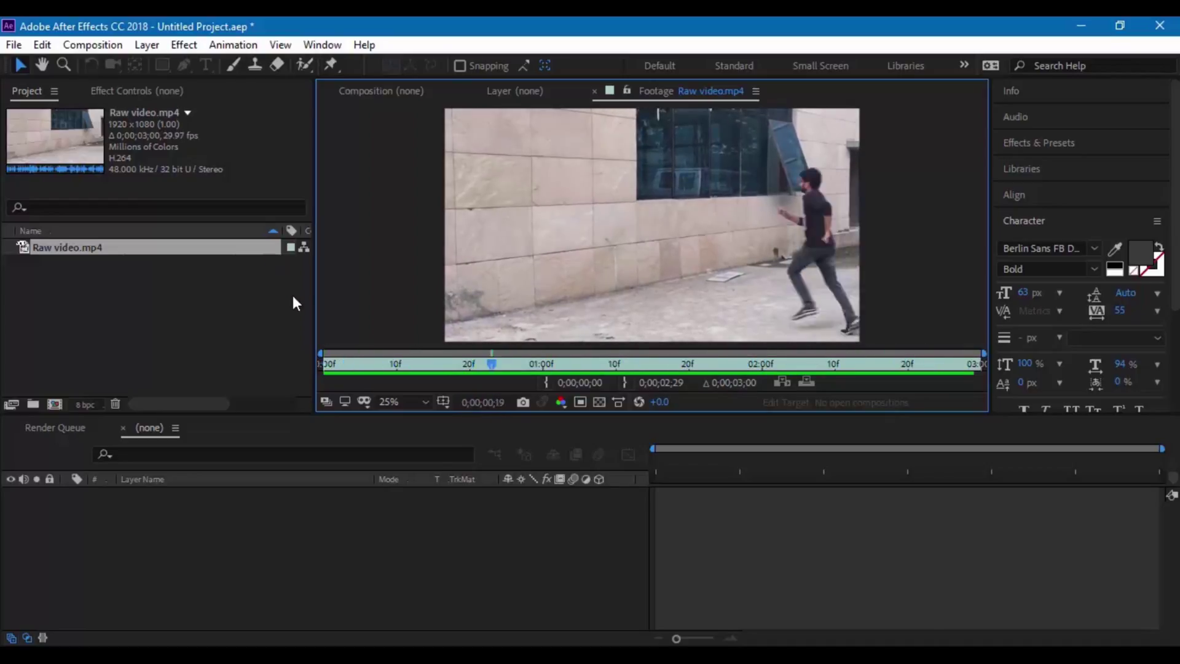
left_click(366, 363)
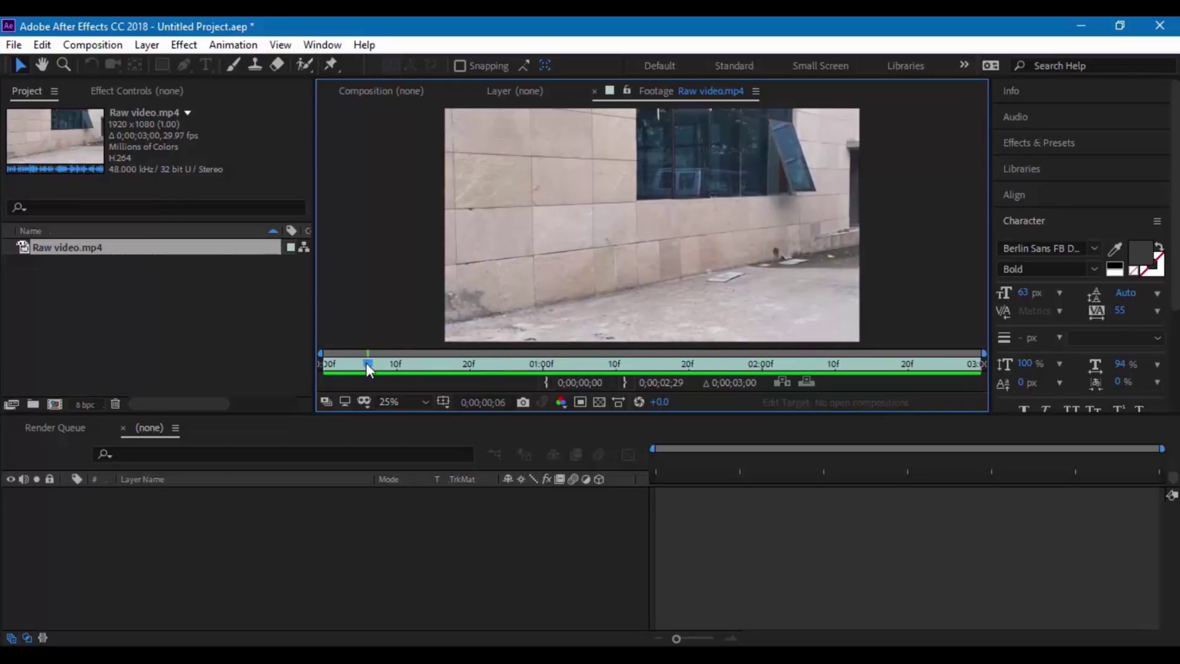
left_click_drag(392, 363, 329, 363)
left_click(94, 301)
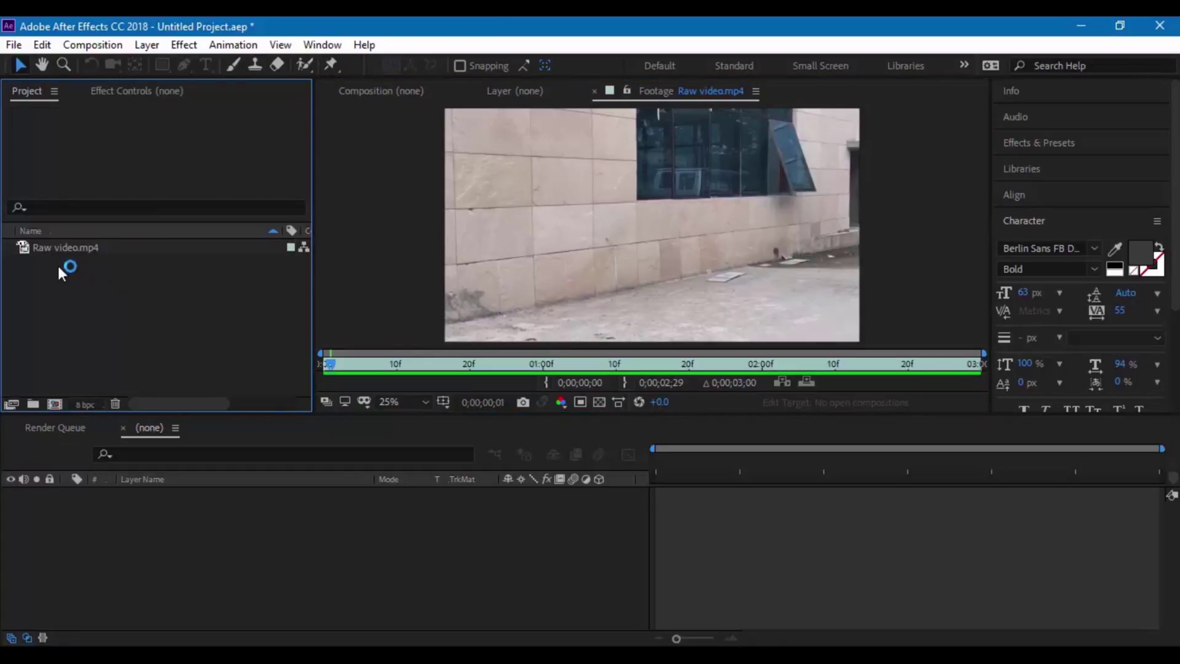
Step: Create a Raw video composition from the clip and scrub through the run
left_click(46, 248)
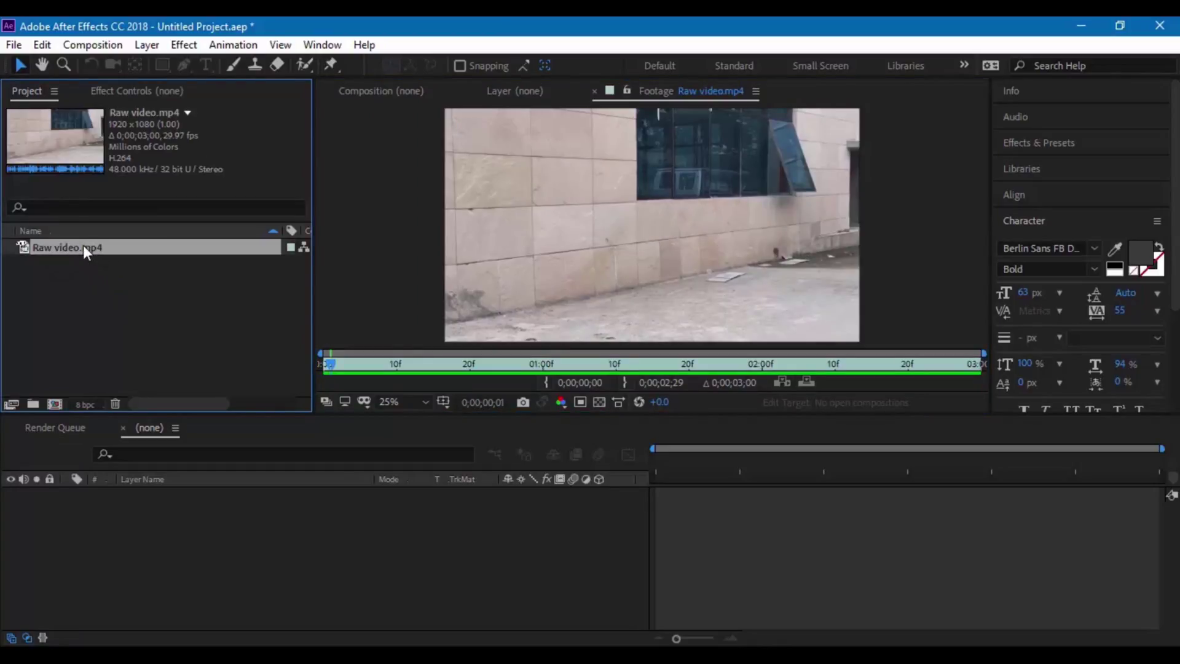
left_click_drag(75, 246, 55, 406)
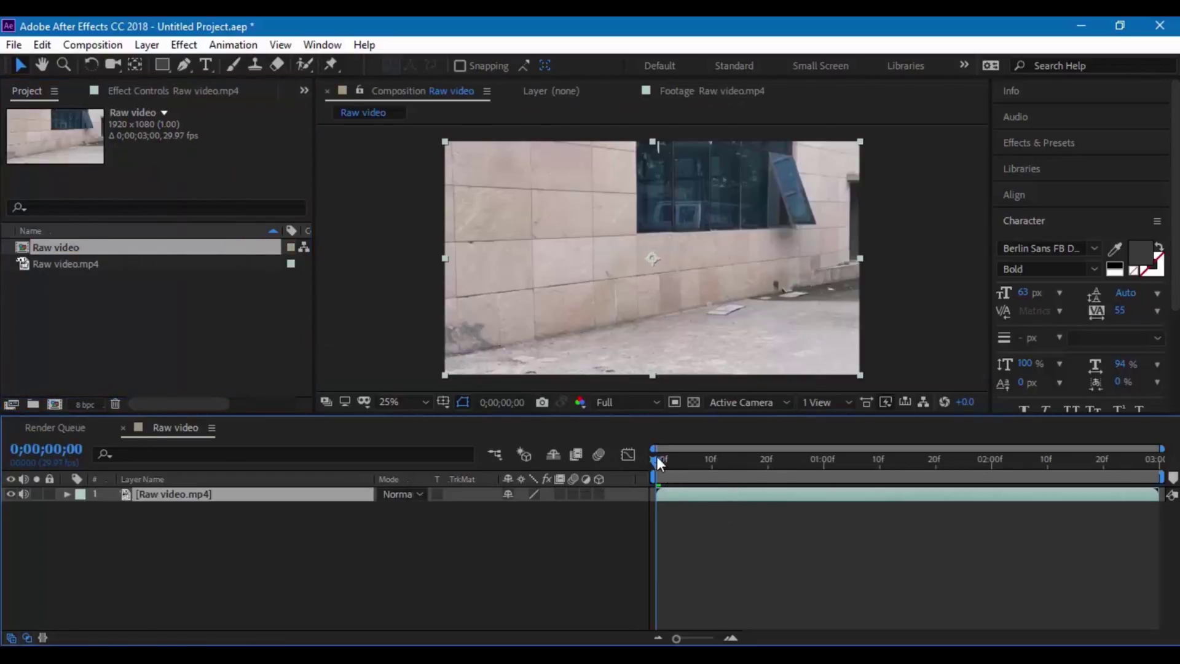
left_click_drag(656, 456, 643, 484)
Step: Duplicate the video layer and freeze the lower copy on its current frame
left_click(666, 497)
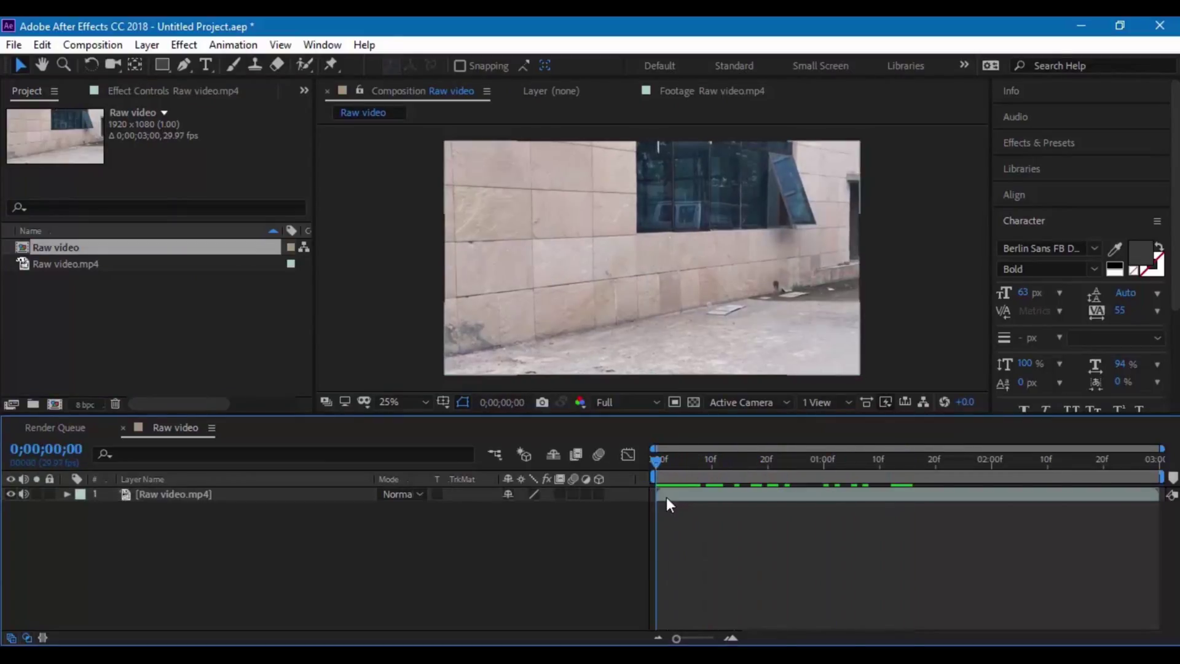
left_click(42, 45)
left_click(79, 270)
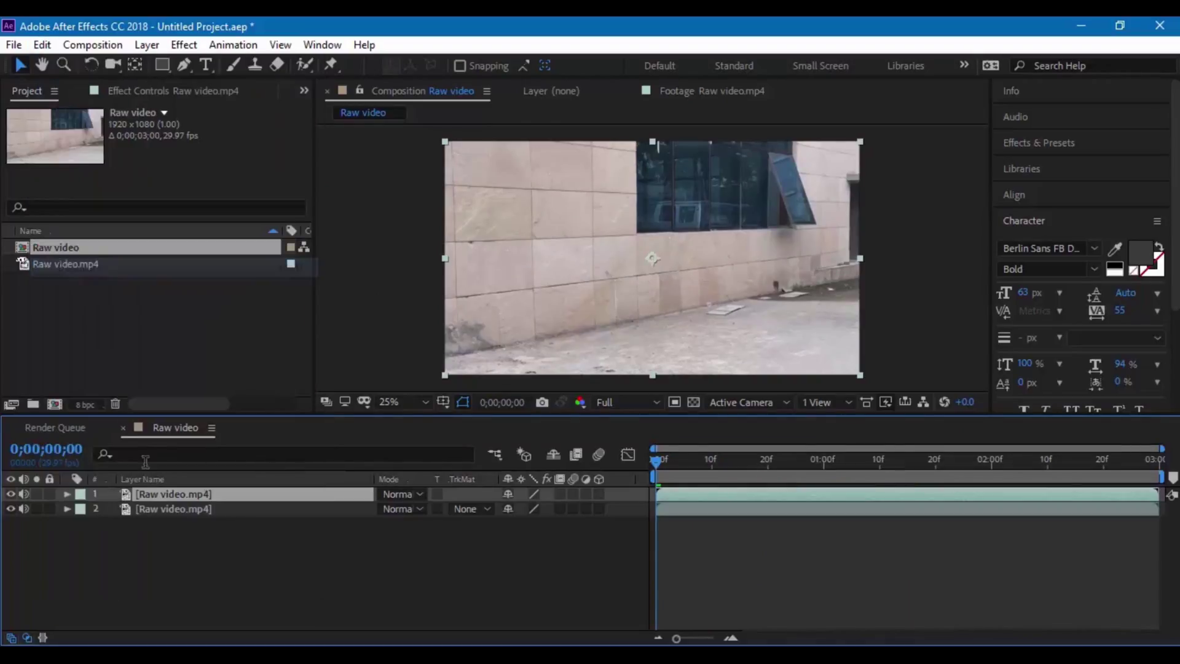
left_click(178, 511)
right_click(179, 511)
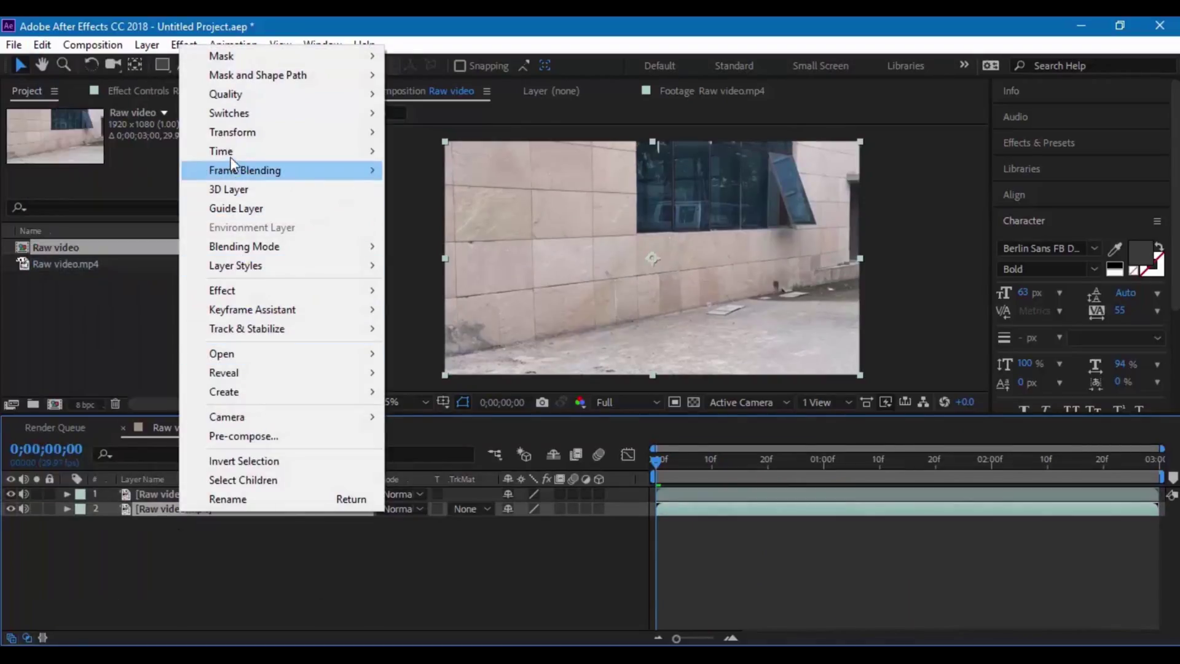
mouse_move(221, 152)
left_click(452, 209)
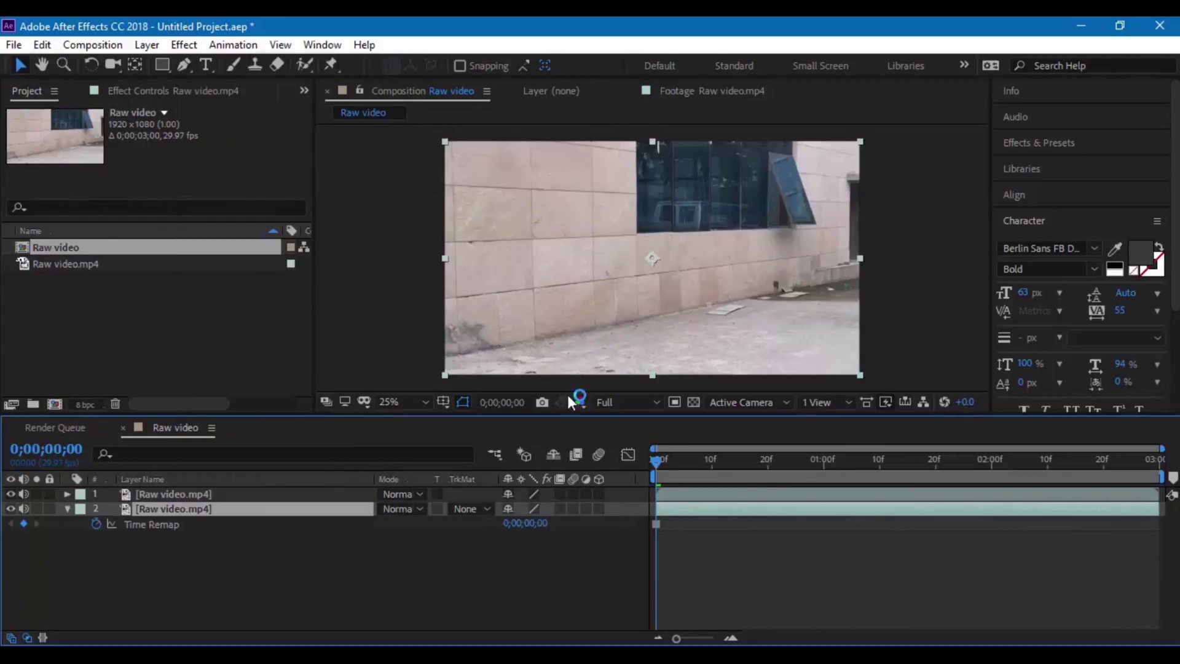
Step: Rename the frozen lower layer to BG
right_click(173, 511)
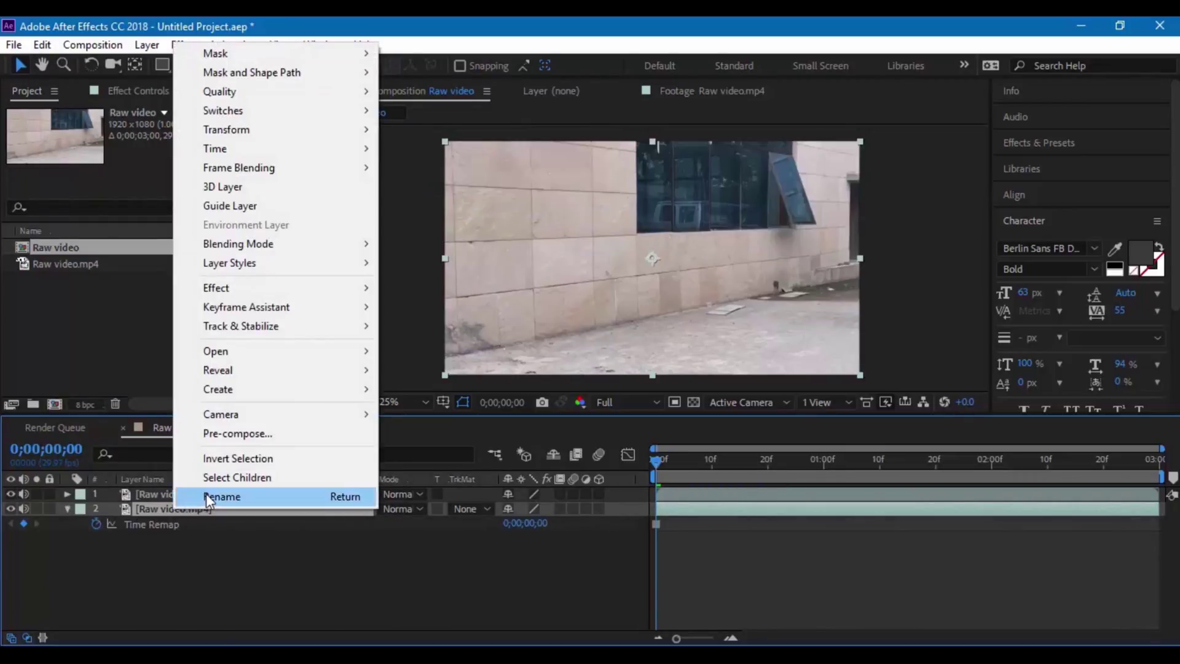
left_click(205, 494)
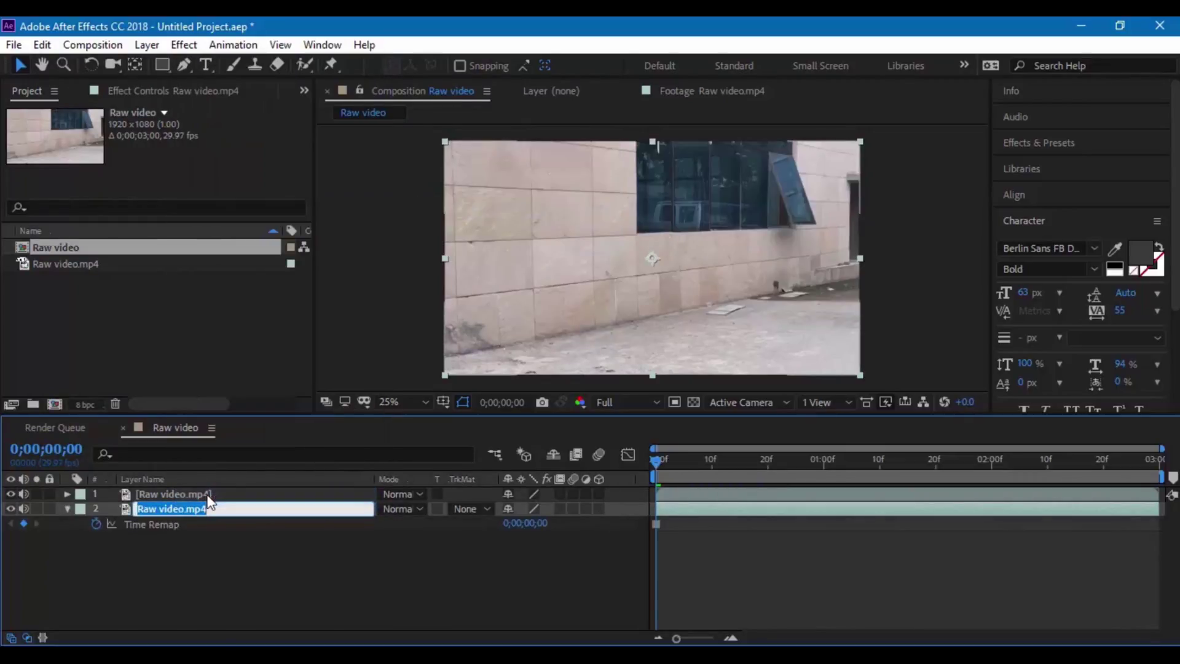
type("BG")
key("Return")
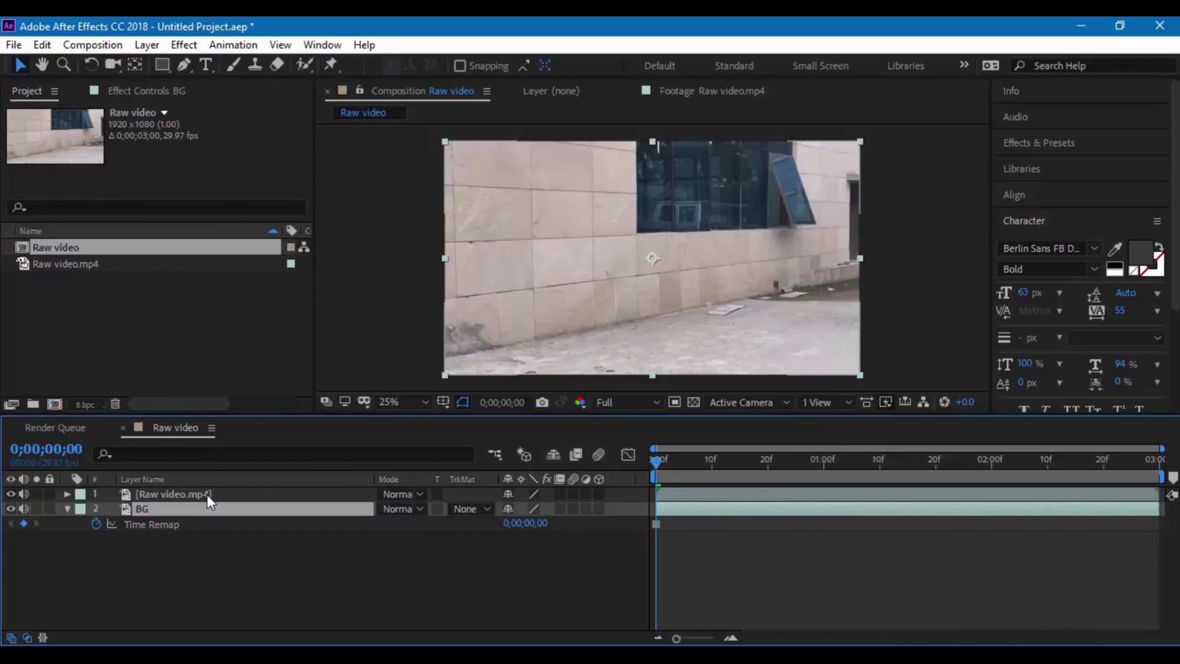
Step: Split the top layer where the man reaches the wall and freeze it at 0;00;02;03
left_click(691, 493)
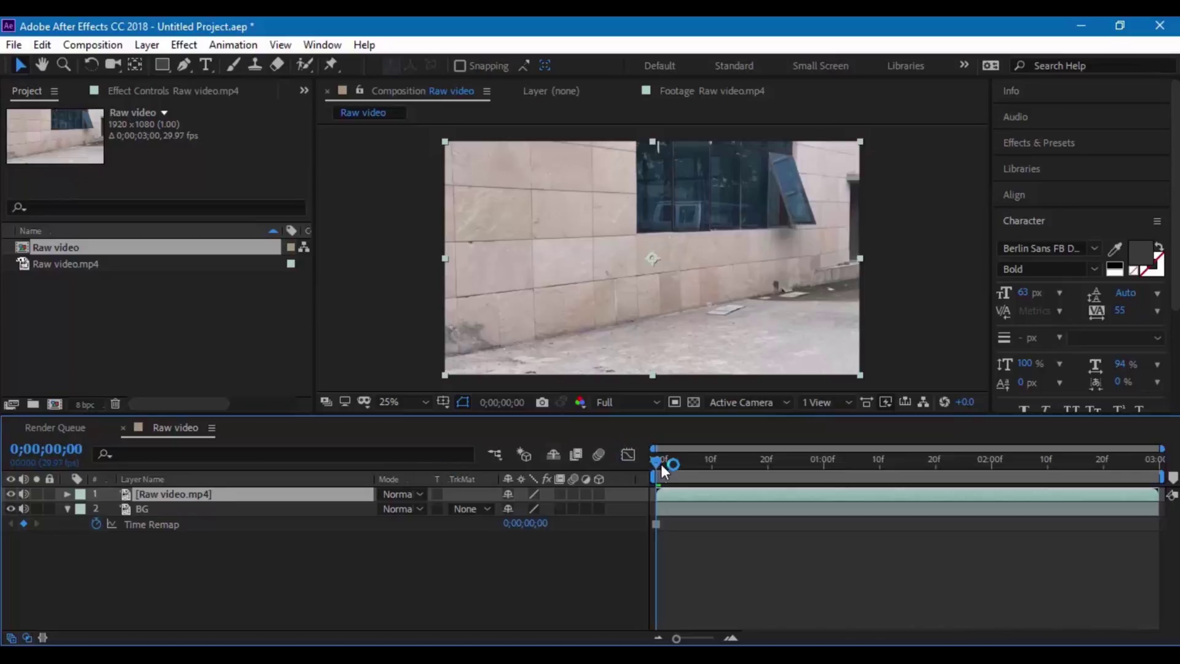
left_click_drag(658, 462, 1008, 459)
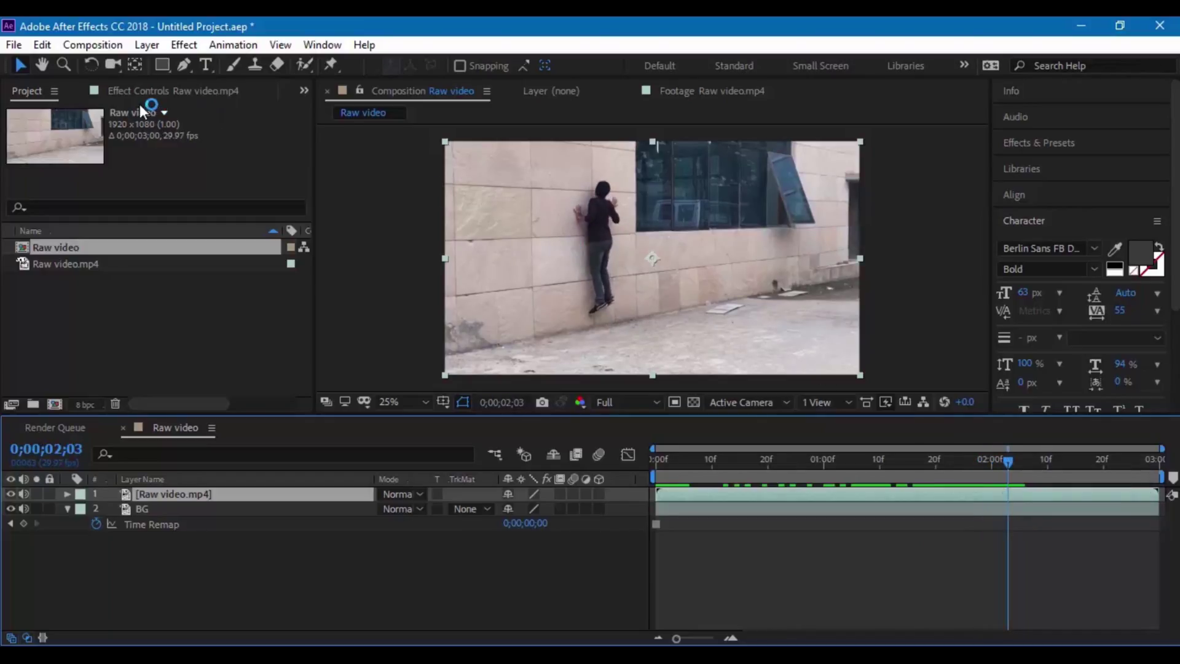
left_click(39, 44)
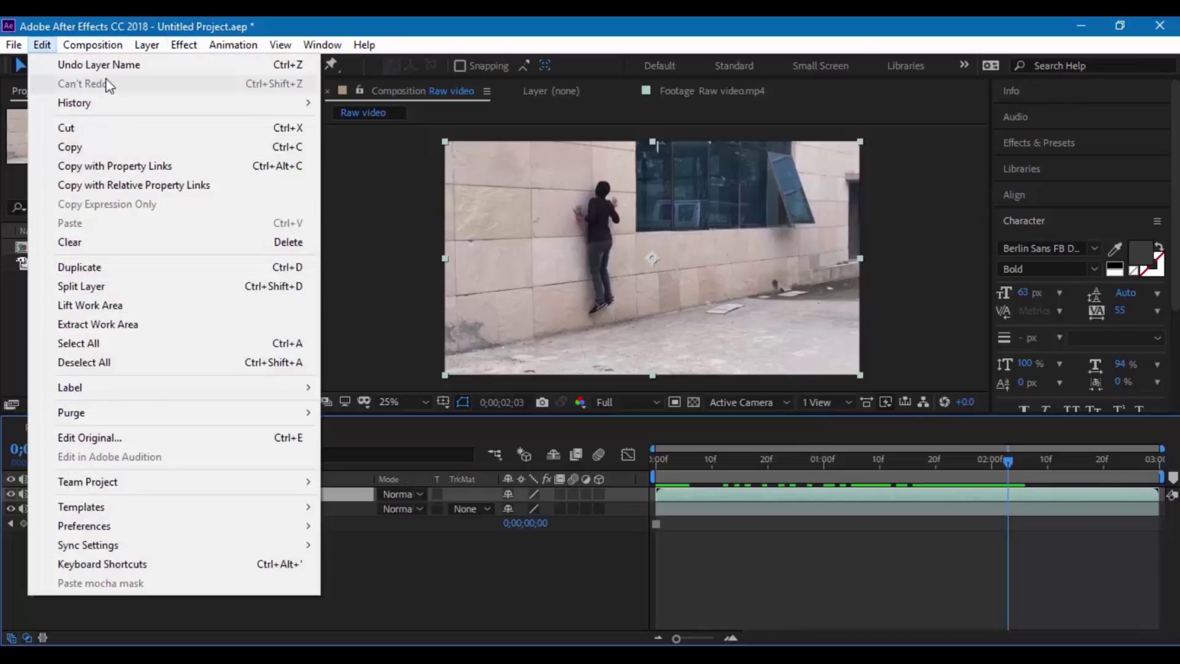
left_click(95, 288)
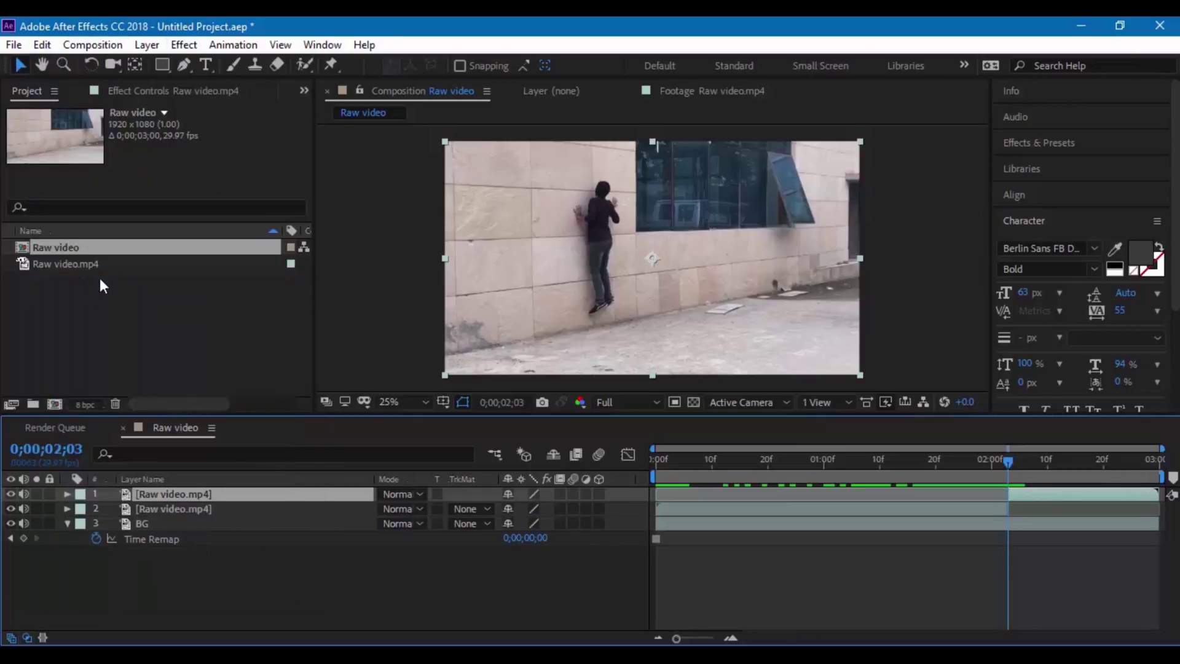
right_click(1031, 493)
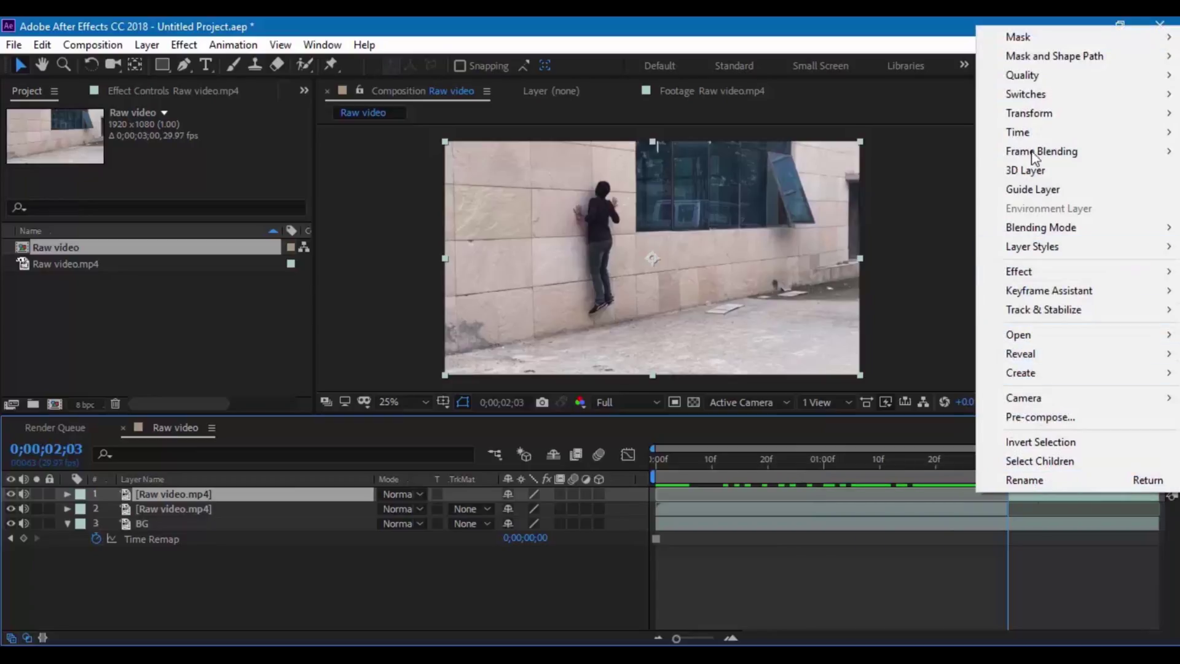
mouse_move(1025, 132)
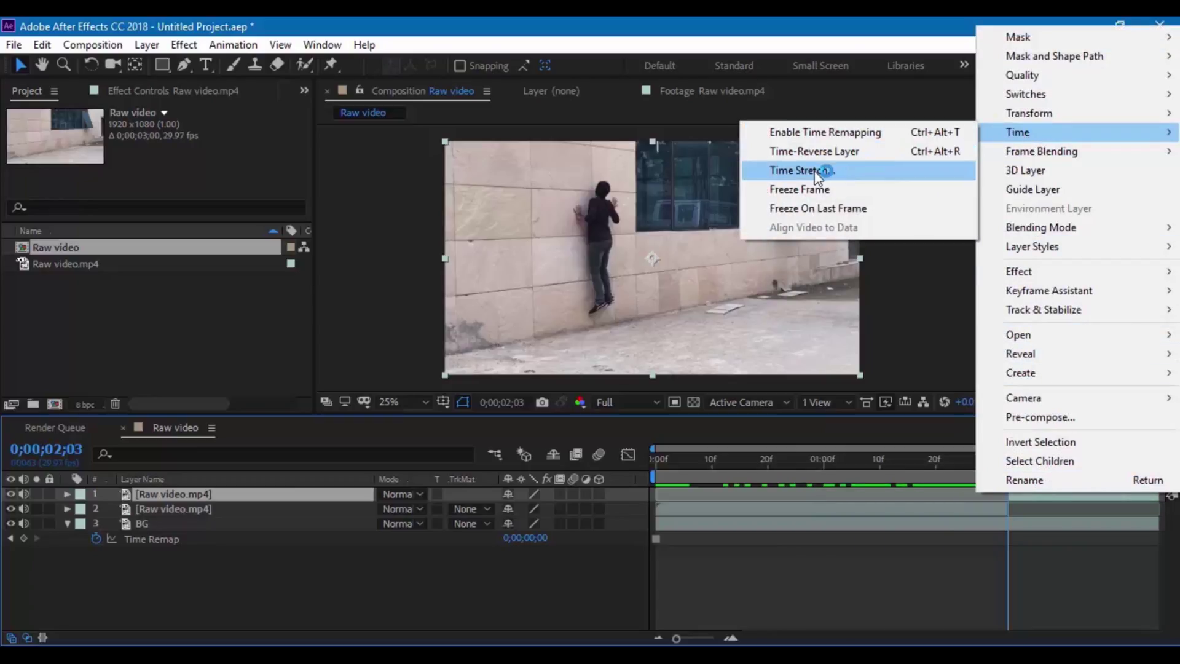
left_click(805, 189)
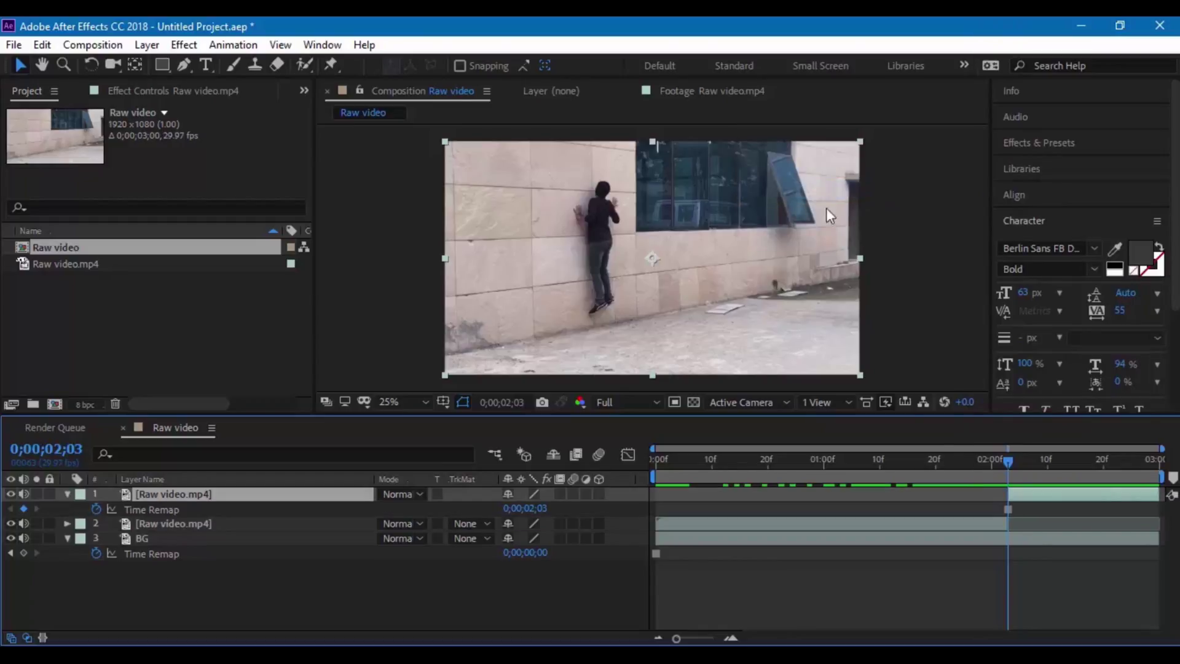
Step: Rename the frozen top layer to 'Effect Layer' and select it for masking
right_click(163, 496)
left_click(184, 482)
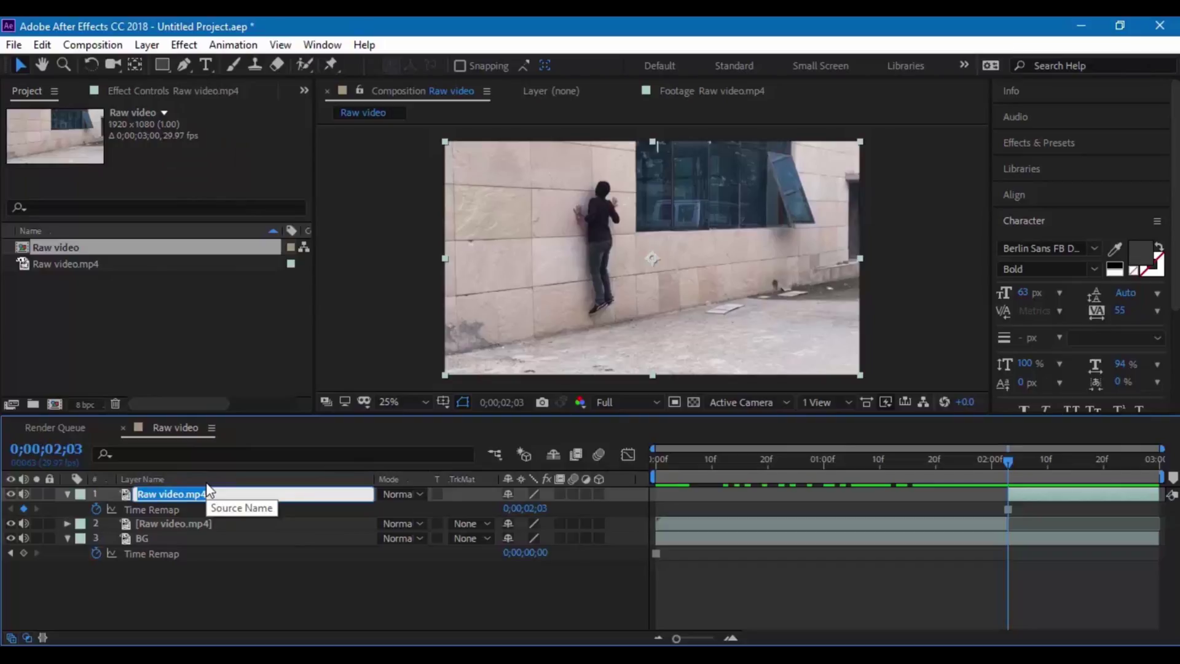
type("Eff")
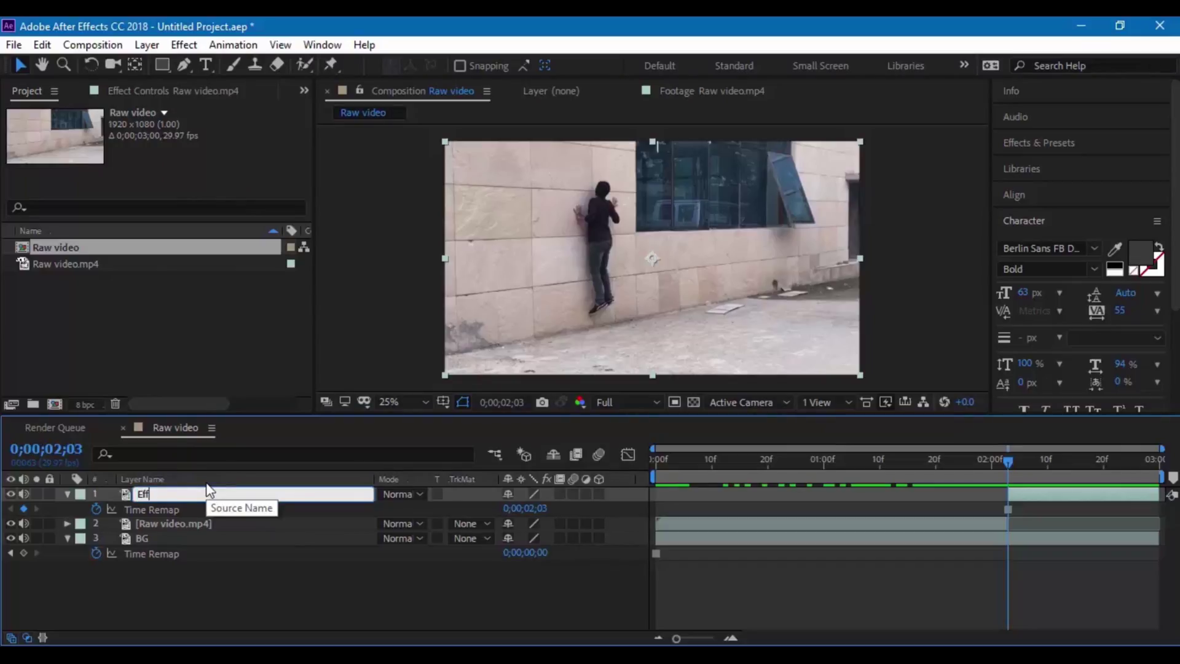
type("ect Layer")
key("Return")
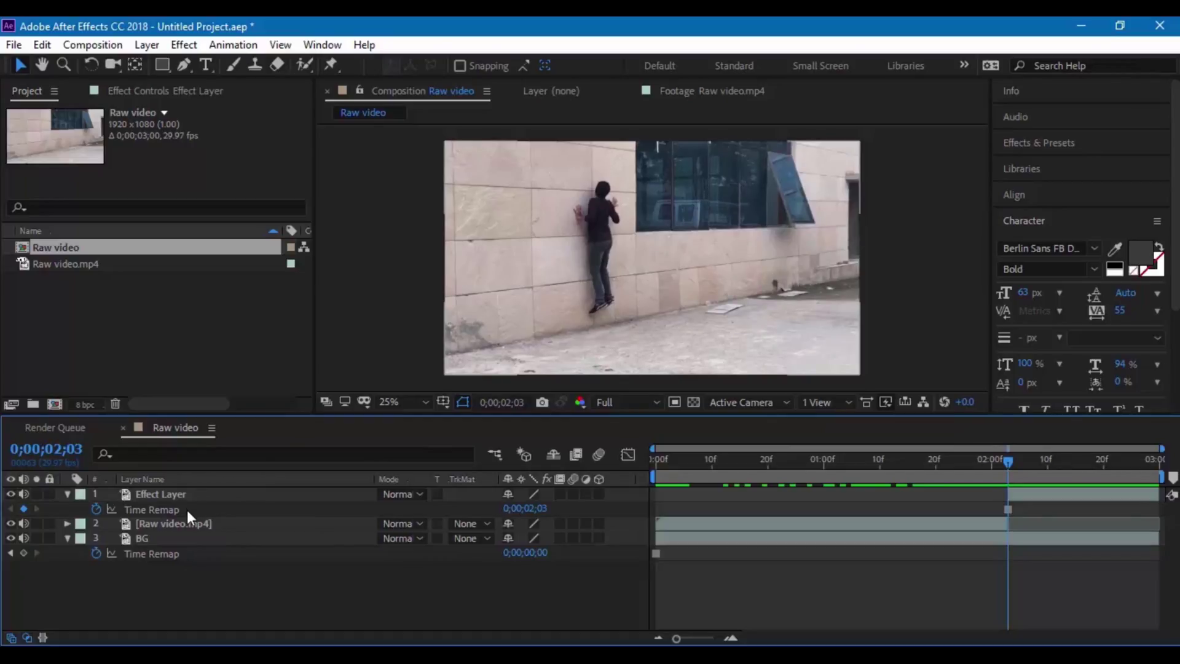
left_click(173, 494)
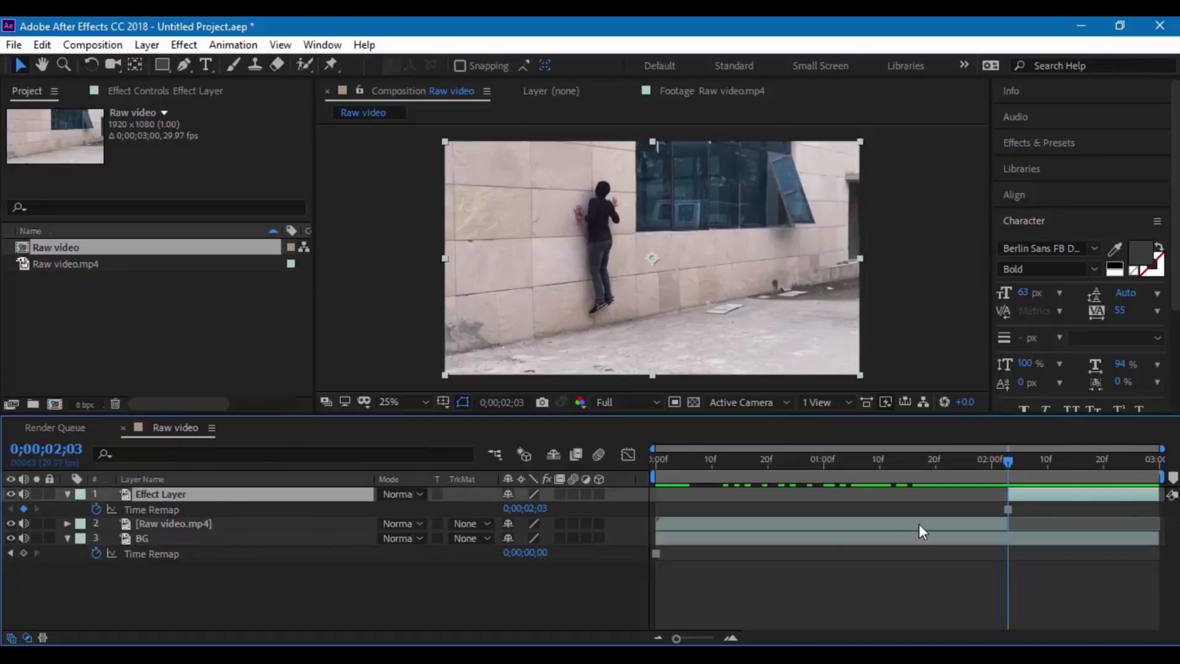
Step: At 100% zoom, pen-trace mask points from the shoe up the leg and around the left hand
left_click(184, 65)
key("period")
key("period")
key("period")
key("period")
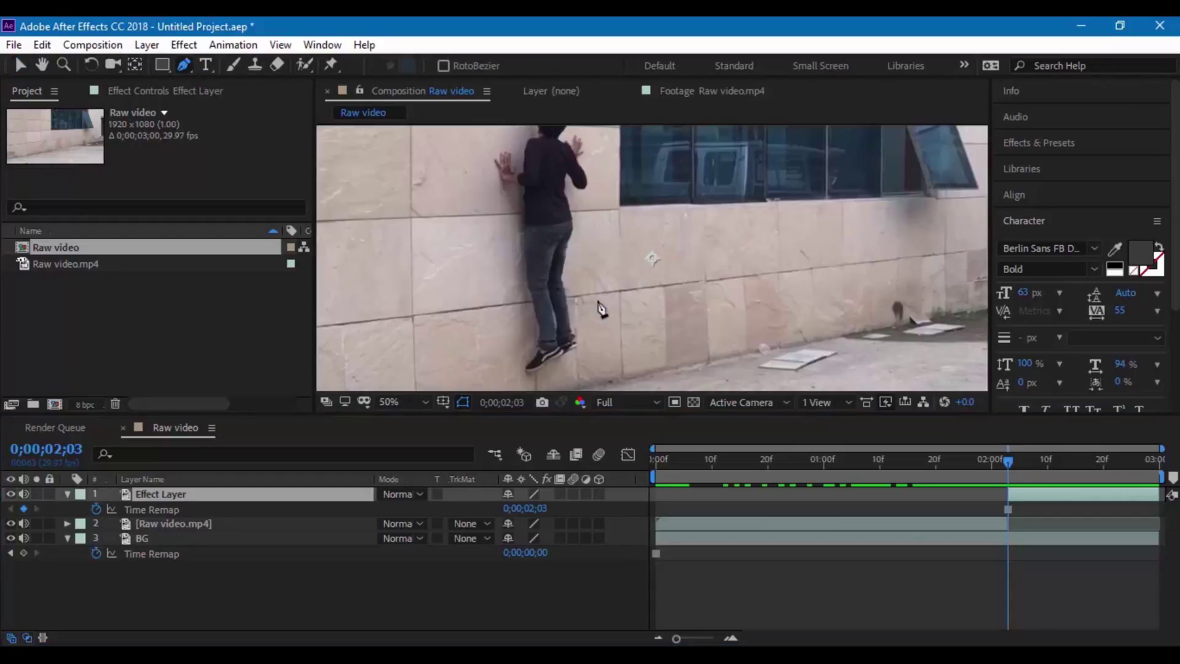
left_click_drag(467, 330, 541, 207)
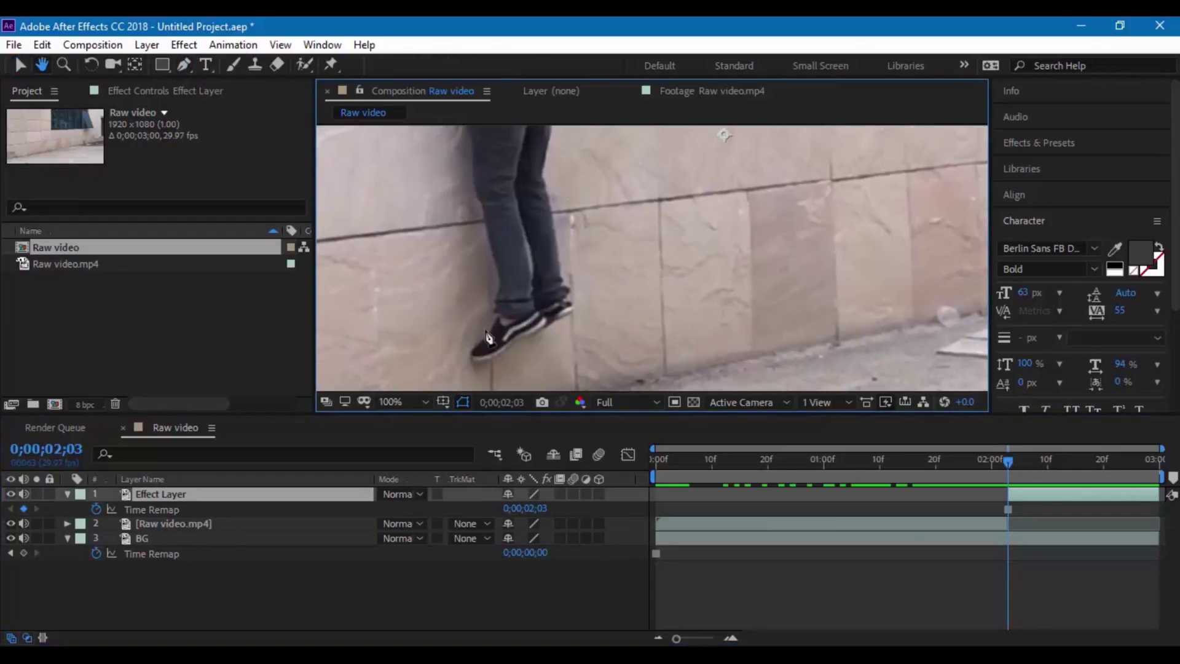
left_click(477, 345)
left_click(490, 333)
left_click(496, 321)
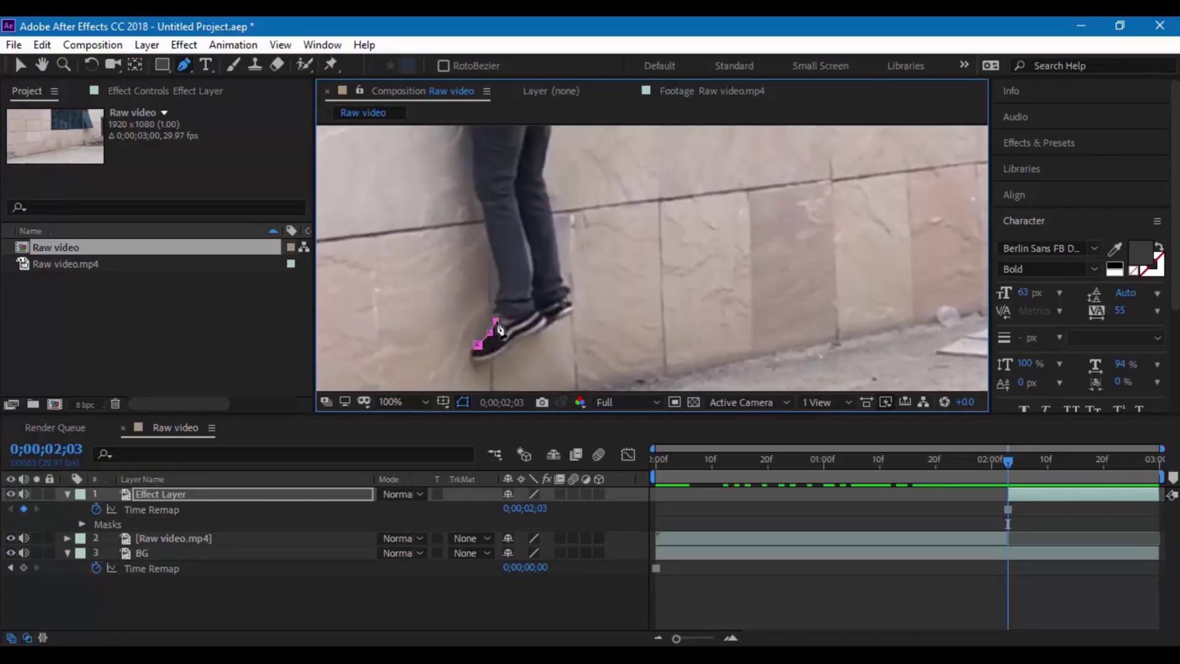
left_click(499, 310)
scroll(534, 271, "up", 10)
left_click(501, 197)
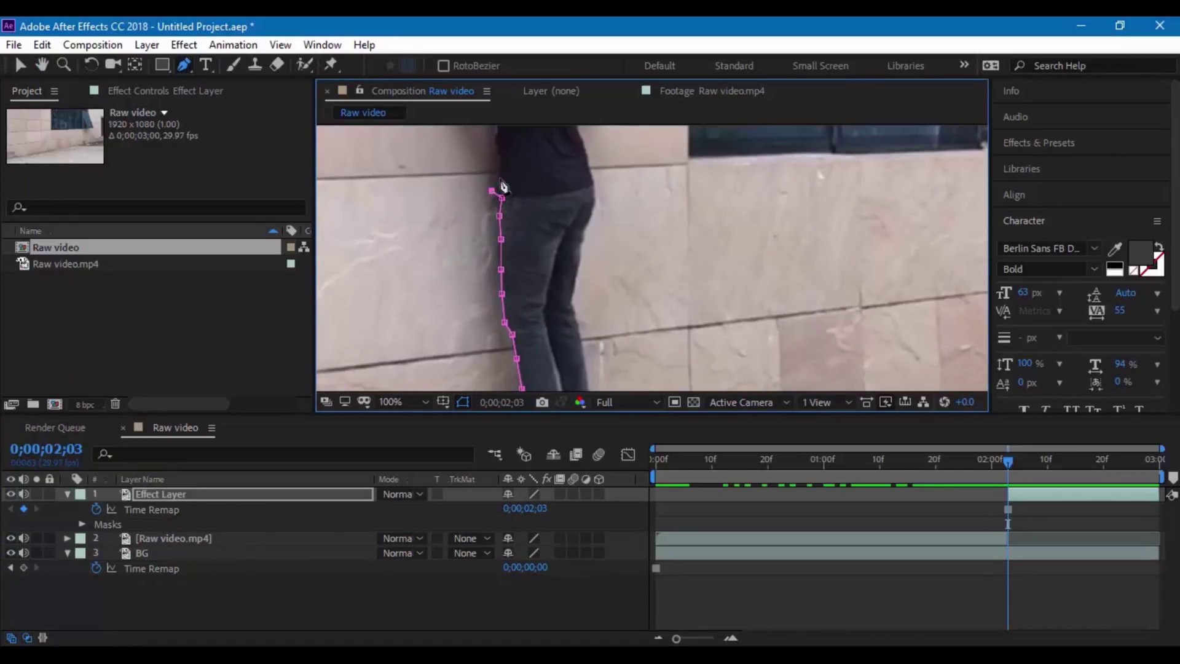
left_click(532, 275)
left_click(512, 268)
left_click(490, 264)
left_click(484, 242)
left_click(477, 230)
left_click(489, 210)
left_click(498, 205)
left_click(509, 209)
left_click(509, 229)
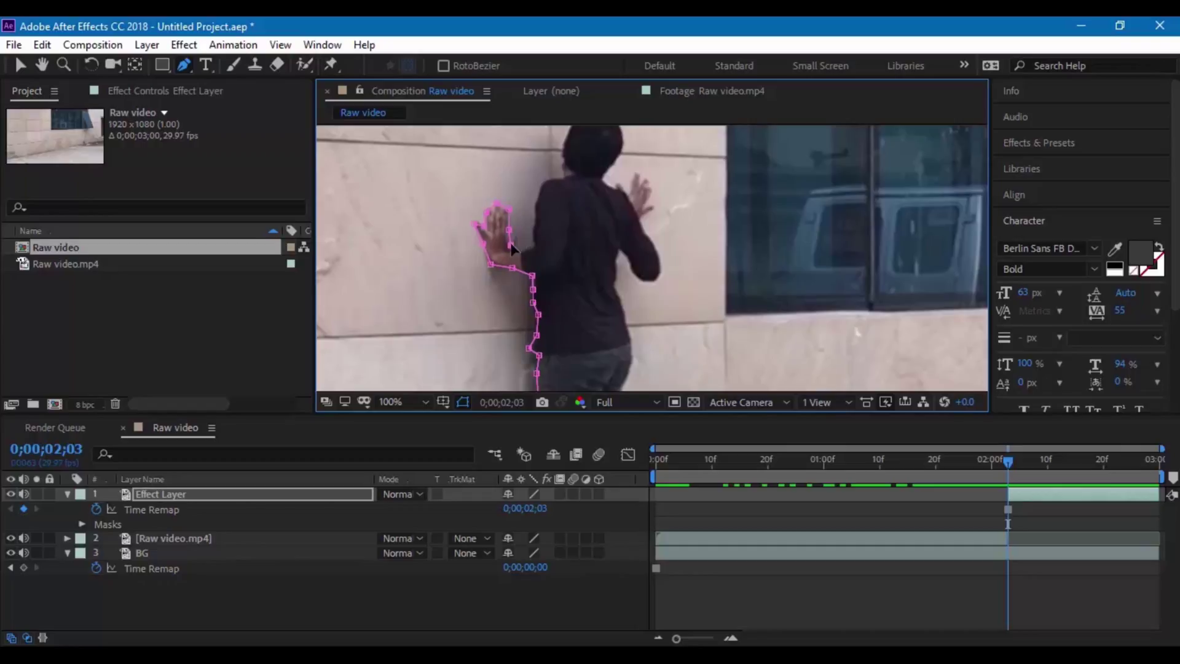
left_click(511, 244)
left_click(519, 228)
left_click(525, 252)
left_click(537, 241)
Step: Continue the mask over the back, head, right hand and down the leg, closing it under the shoe
left_click(535, 205)
left_click(547, 178)
scroll(553, 184, "up", 5)
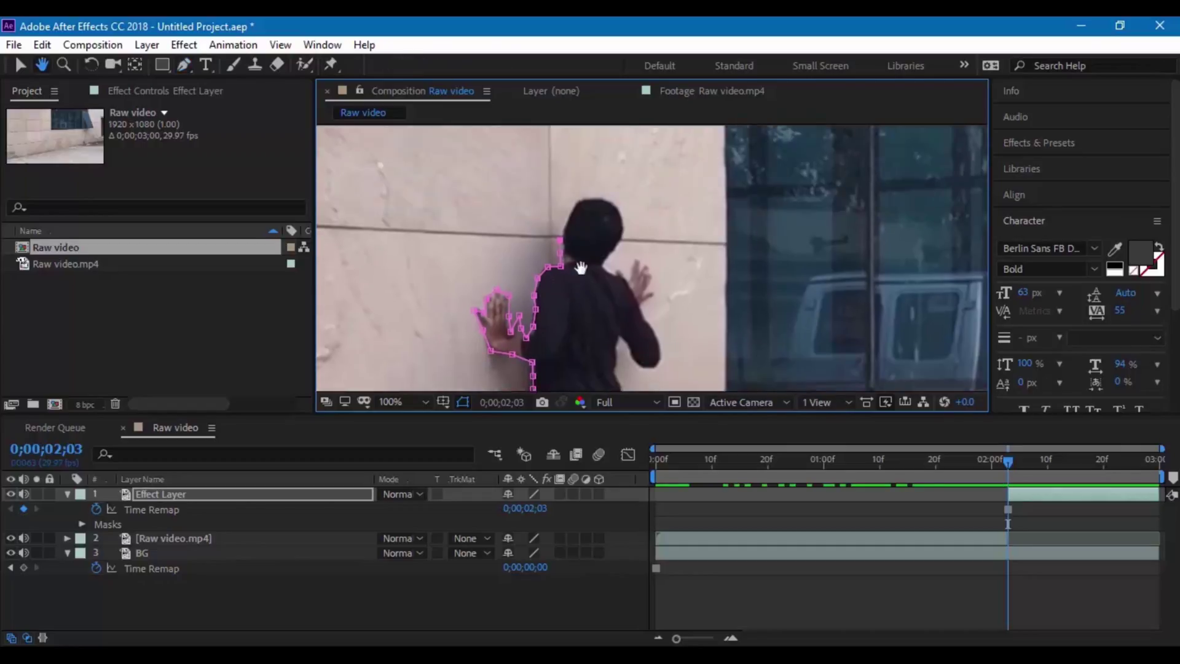
left_click(563, 283)
left_click(581, 243)
left_click(621, 255)
left_click(605, 301)
left_click(633, 304)
left_click(645, 316)
left_click(655, 339)
left_click(648, 364)
scroll(639, 369, "down", 3)
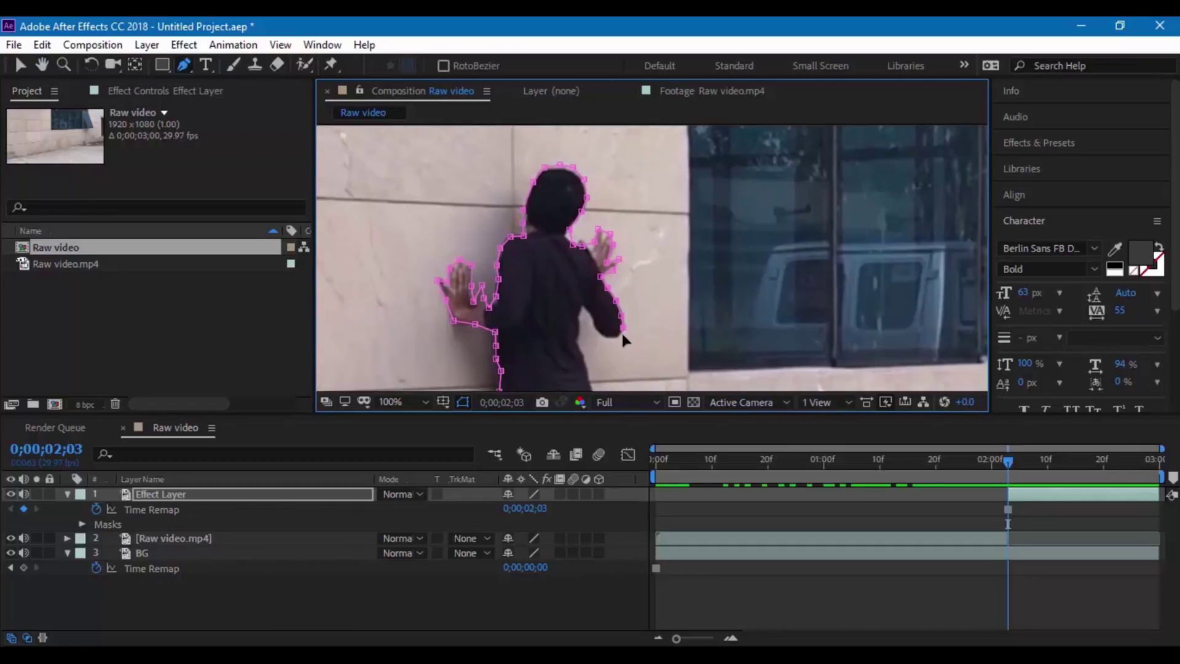
left_click(621, 329)
left_click(603, 338)
left_click(588, 363)
scroll(584, 356, "down", 6)
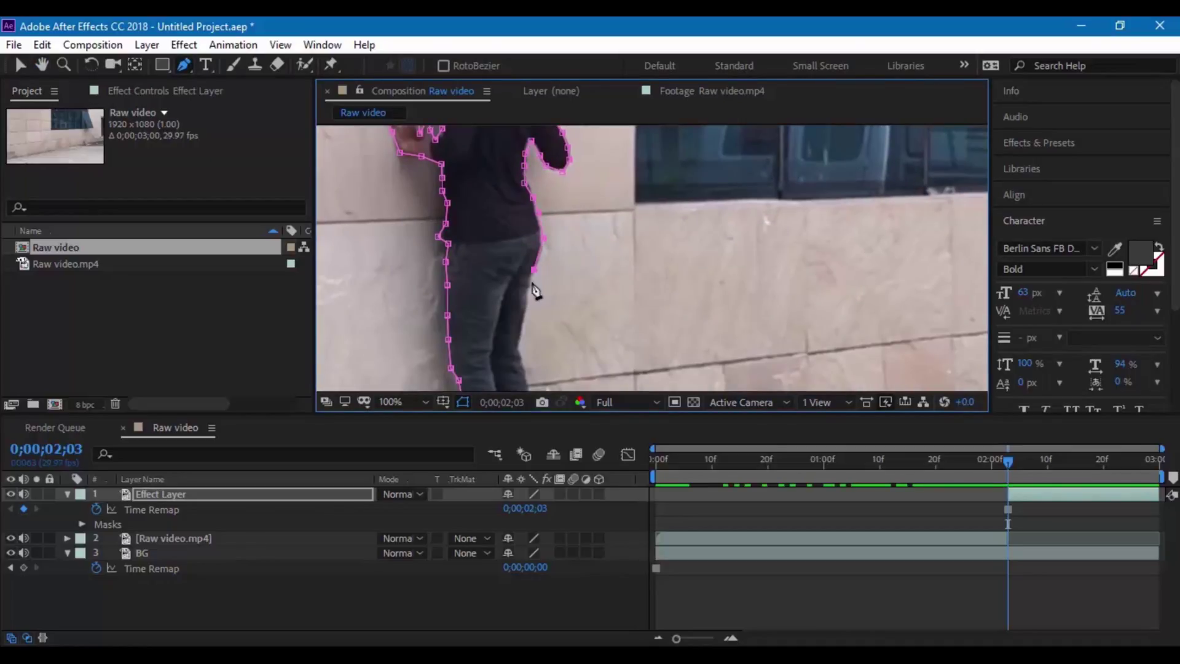
left_click(541, 271)
left_click(529, 320)
left_click(515, 229)
left_click(526, 298)
left_click(540, 323)
left_click(529, 334)
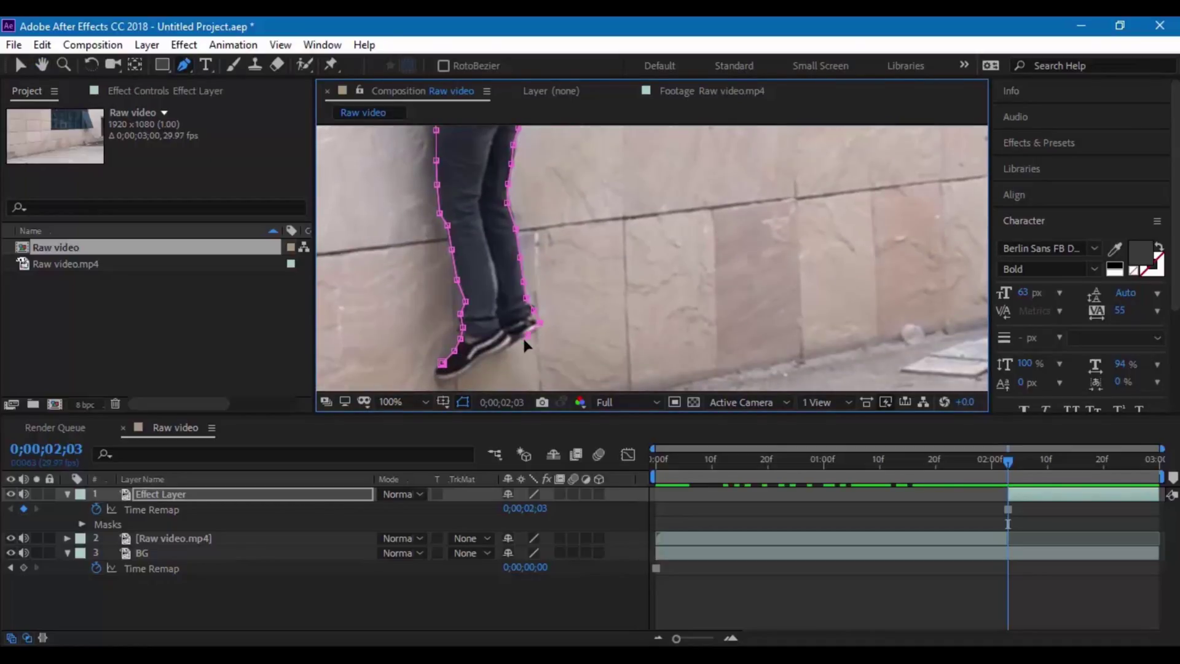
left_click(516, 343)
left_click(501, 352)
left_click(478, 362)
Step: Add points to extend the mask's bottom edge further under the shoe
key("v")
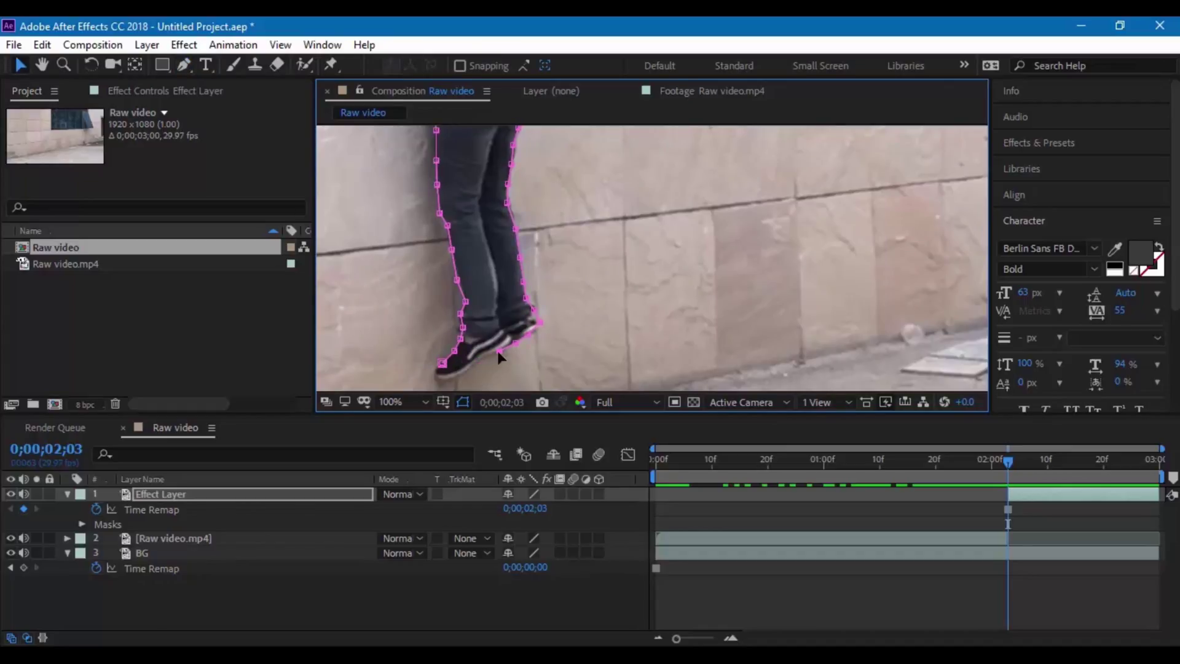
left_click(184, 64)
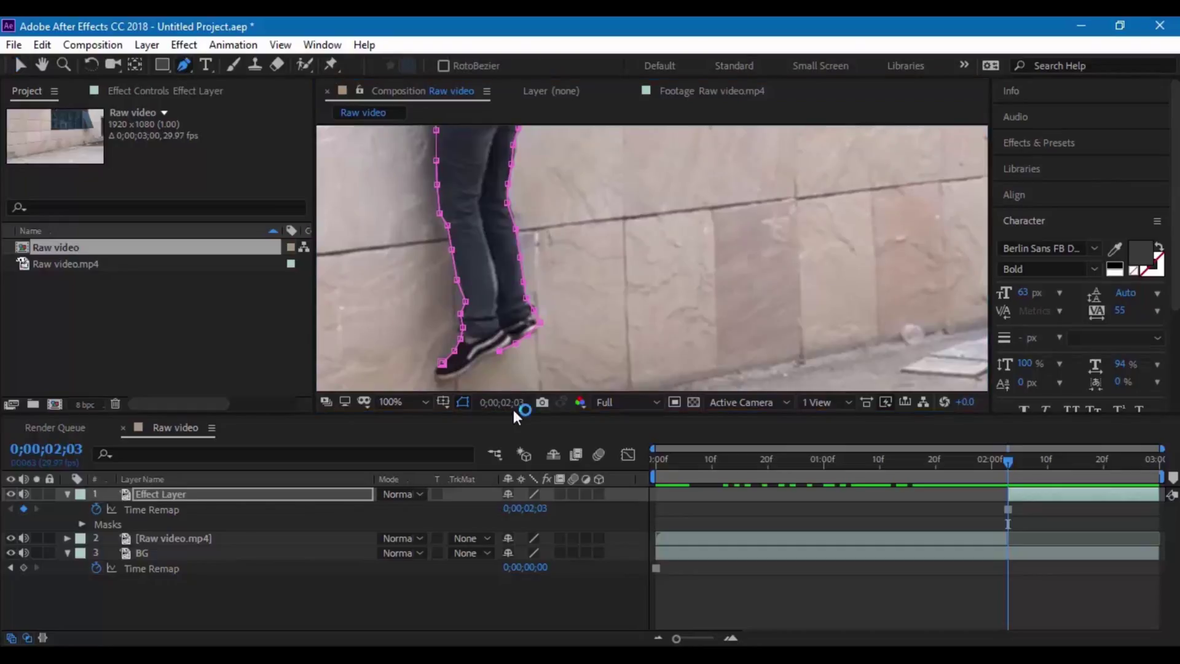
left_click(455, 374)
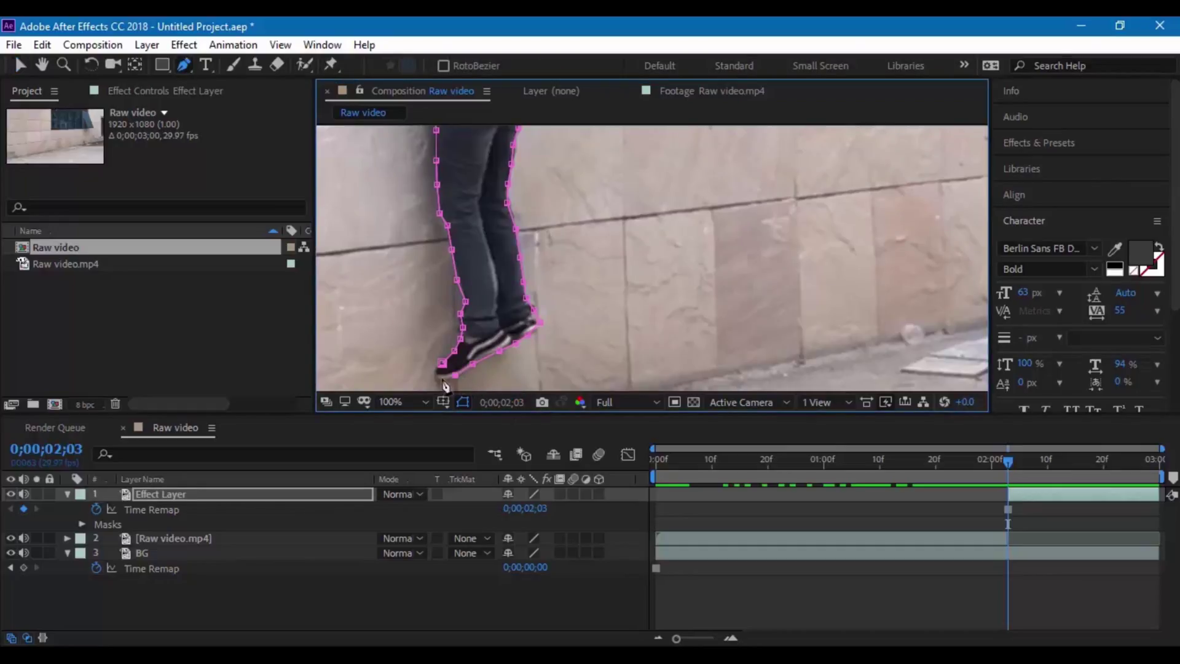
left_click(436, 373)
key("comma")
key("comma")
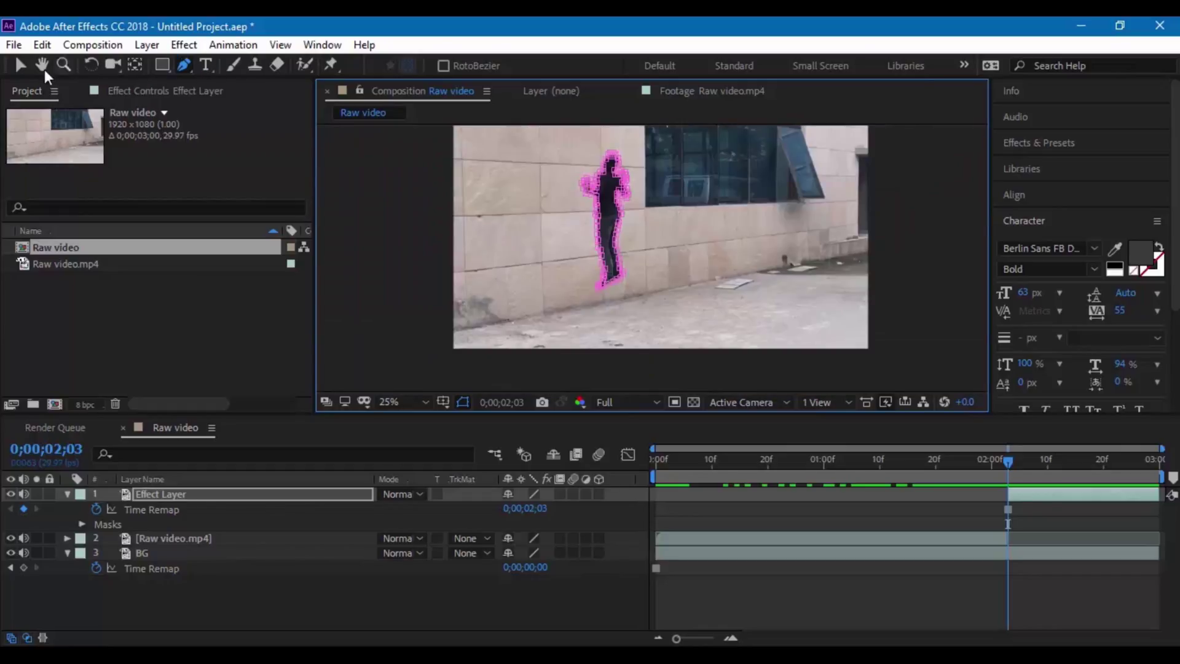
Step: Recentre the view on the person and expand the Effect Layer's Masks
left_click(18, 65)
left_click(766, 269)
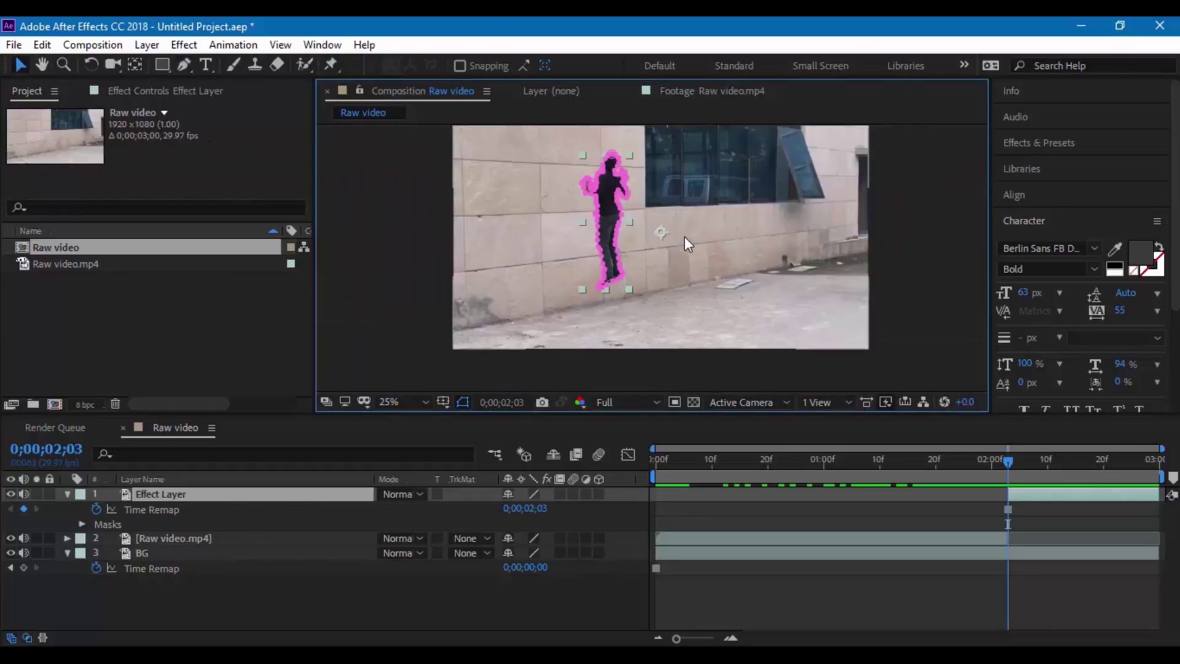
key("period")
key("h")
left_click_drag(683, 264, 762, 360)
key("v")
left_click(750, 236)
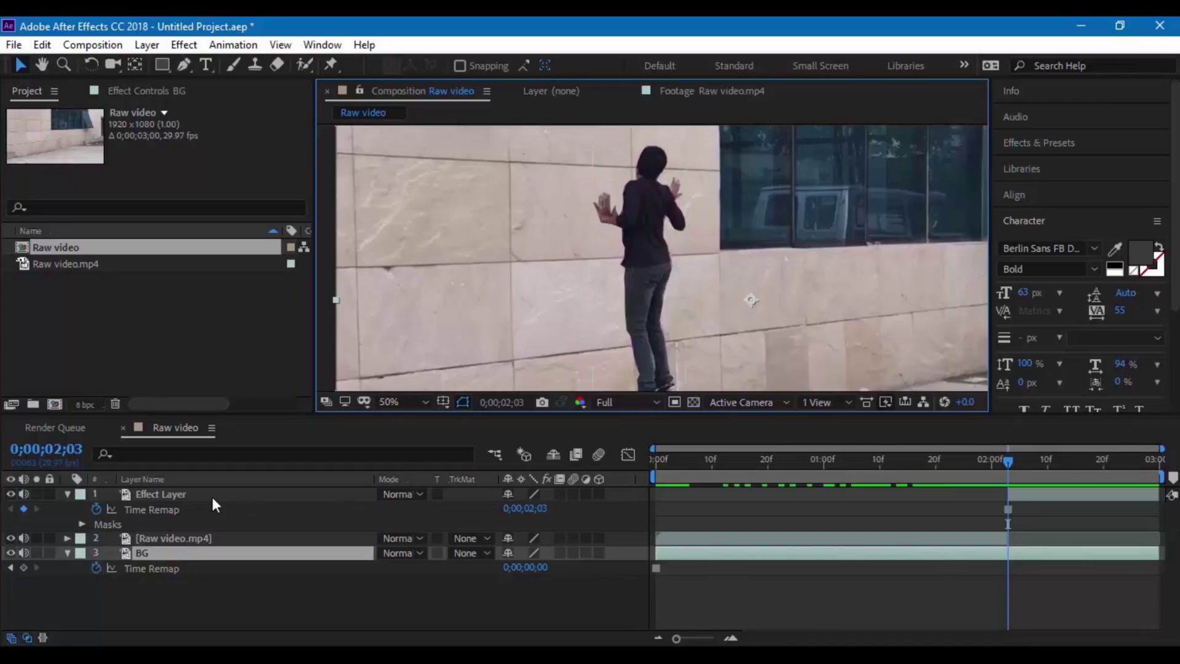
left_click(81, 524)
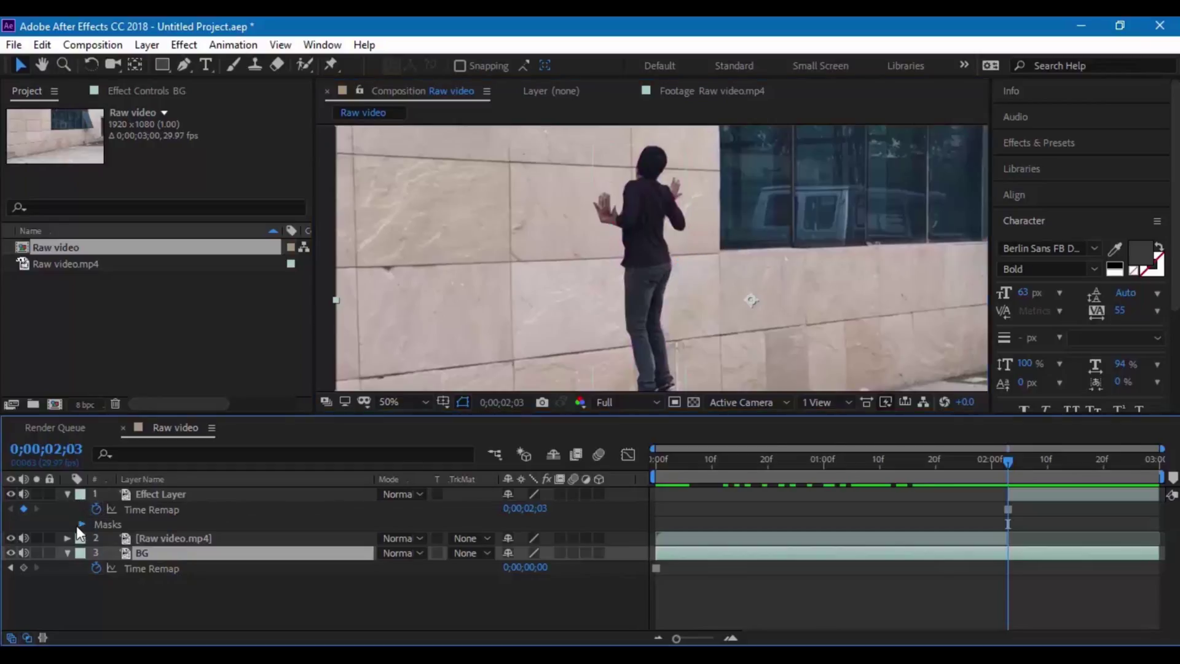
Step: Keyframe Mask 1's Expansion and set it to 20 pixels
left_click(97, 537)
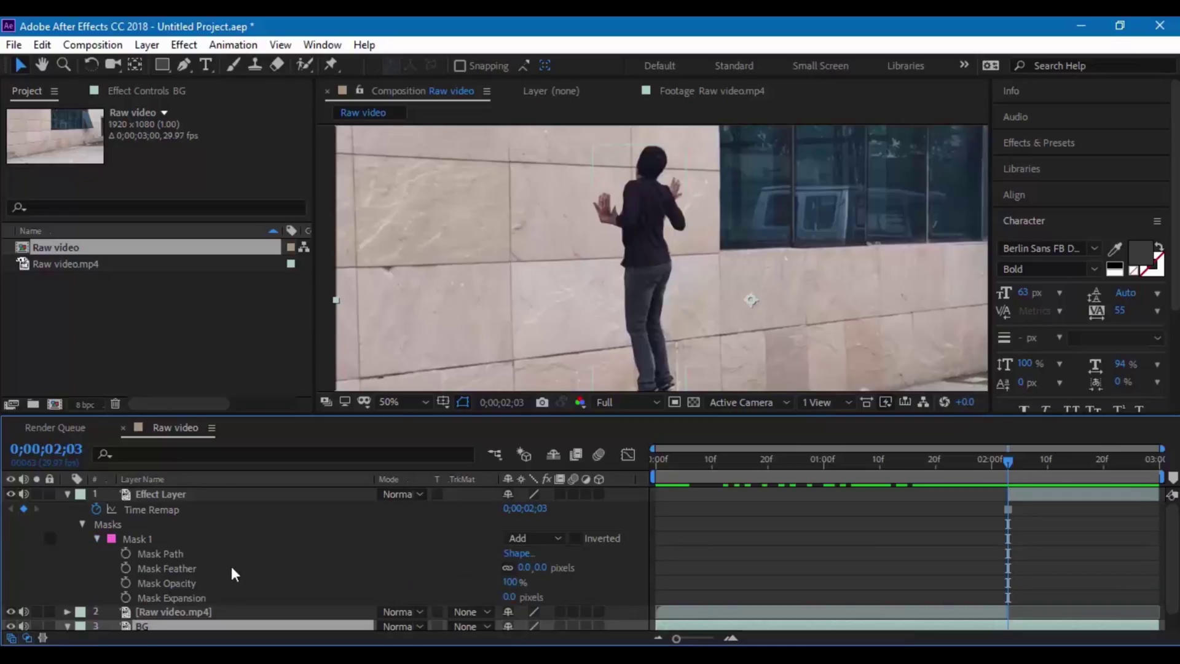
left_click(125, 596)
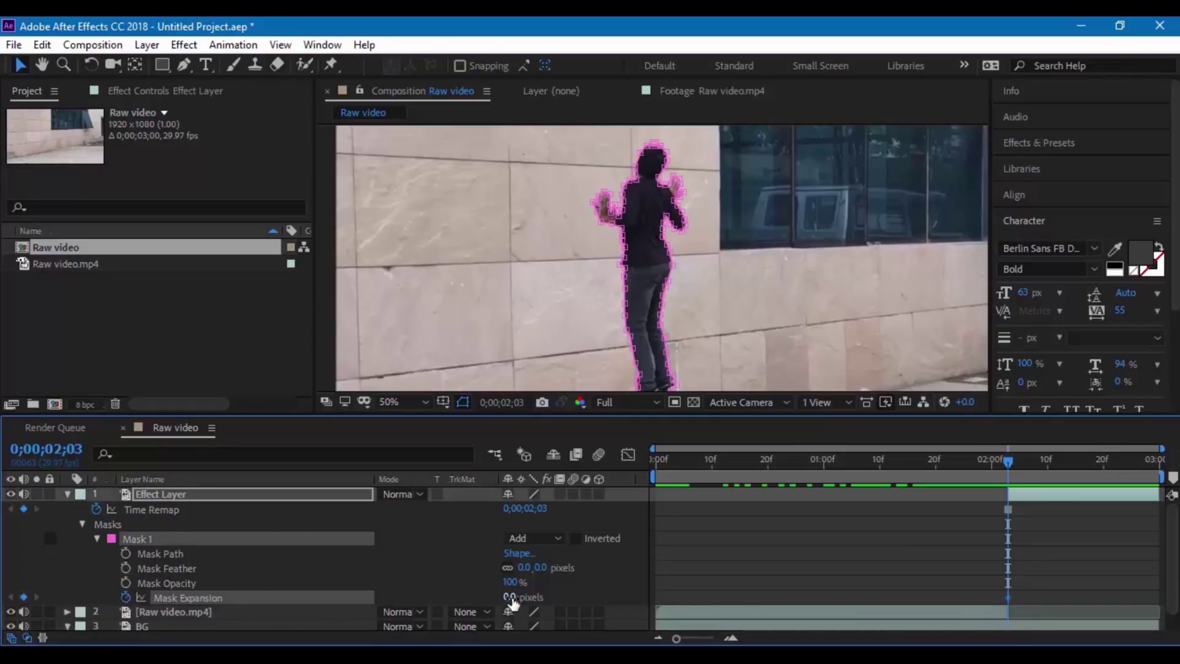
left_click(510, 596)
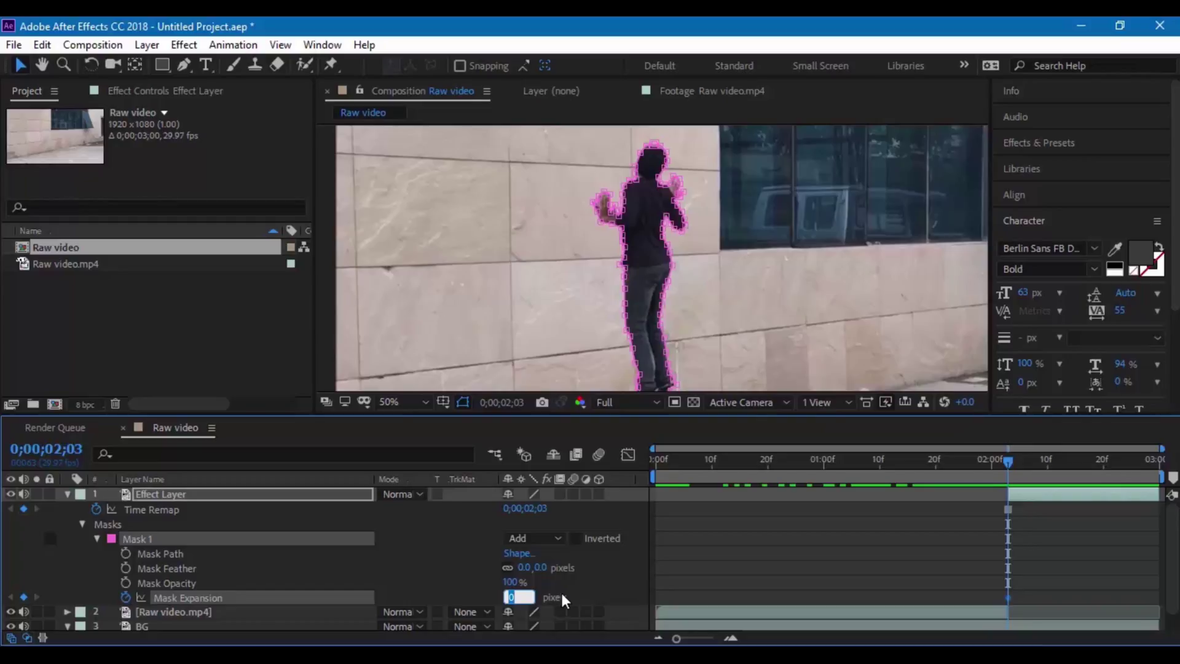
key("Return")
left_click(513, 596)
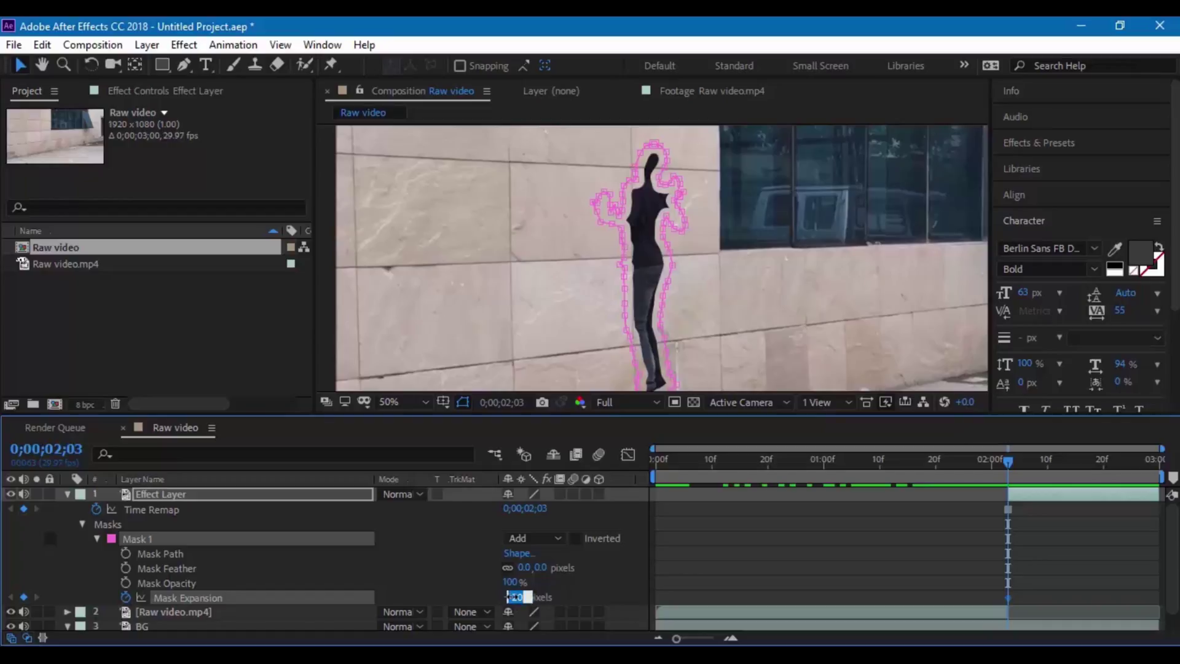
type("20")
key("Return")
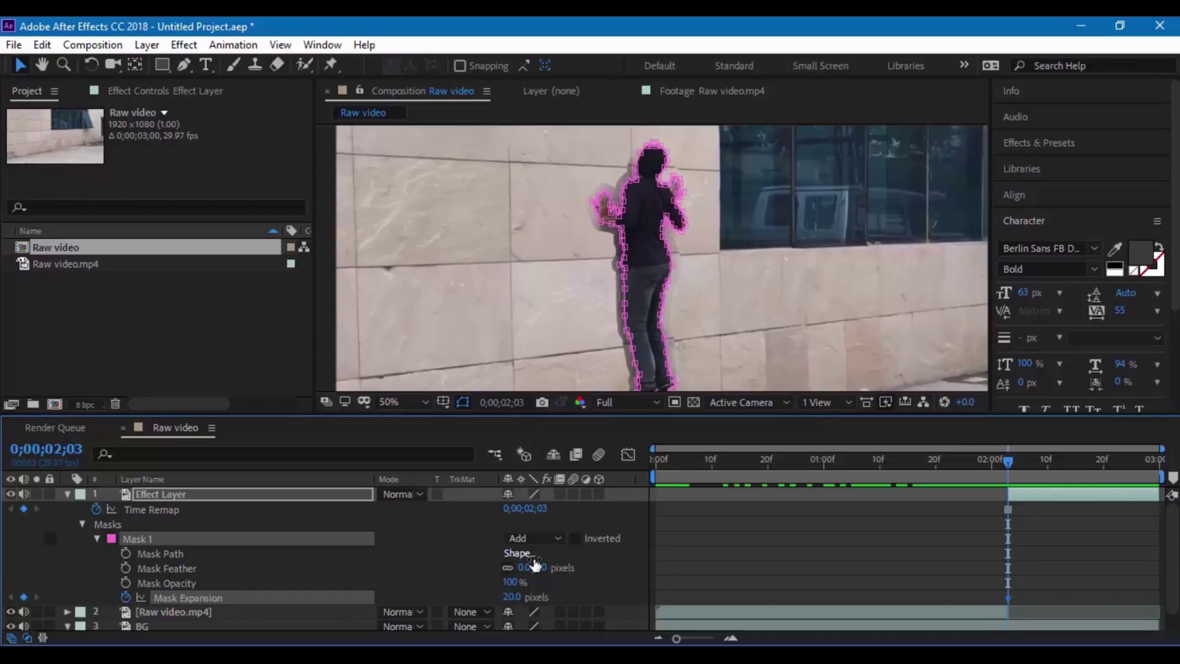
Step: Give Mask 1 a 20-pixel feather and reselect the BG layer
left_click(540, 568)
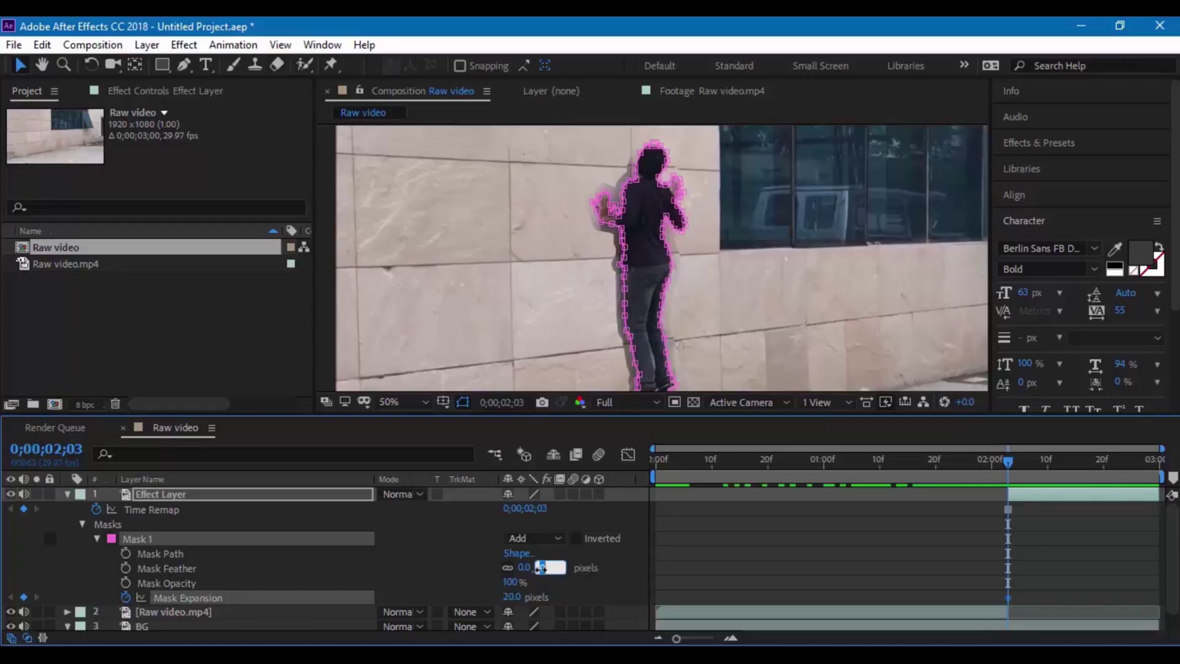
type("20")
key("Return")
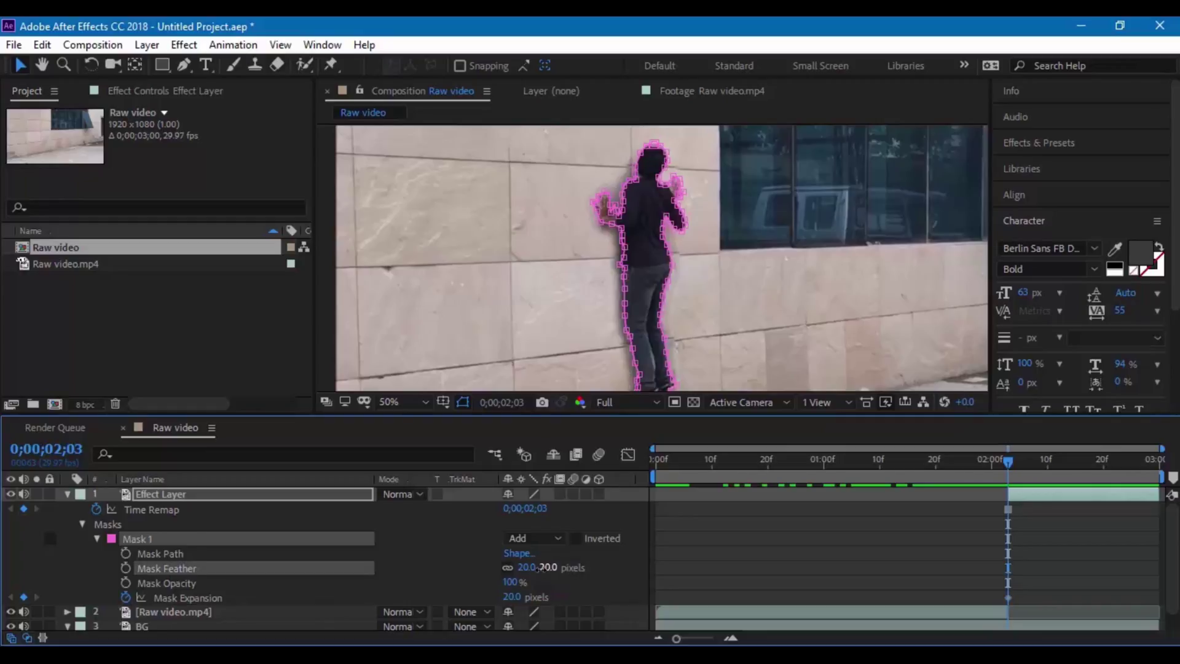
left_click(564, 292)
left_click(565, 293)
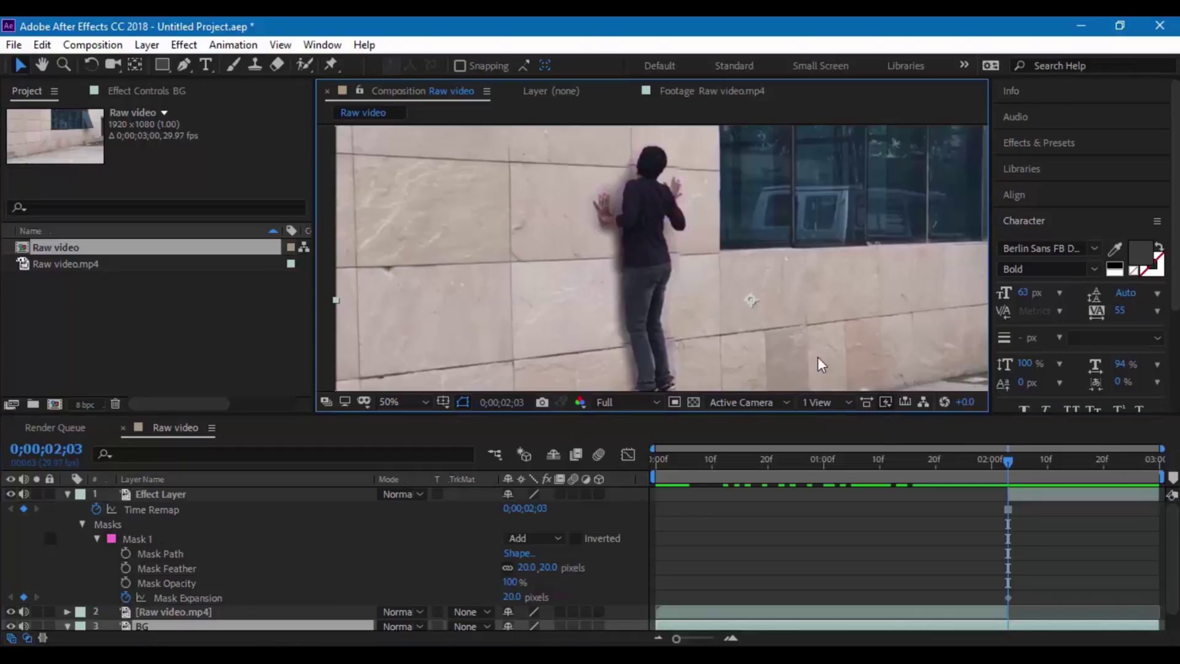
Step: Step forward to 0;00;02;07 and keyframe Mask Expansion at -15 pixels
key("comma")
key("comma")
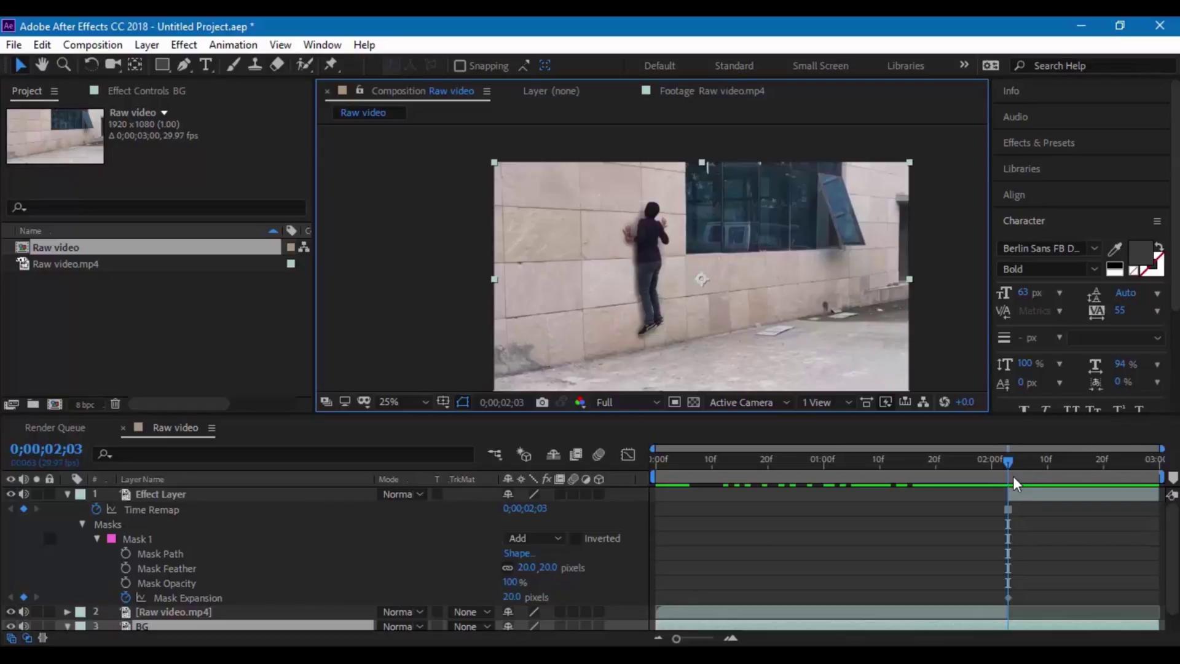
key("Page_Down")
key("Page_Down")
key("Page_Down")
key("Page_Down")
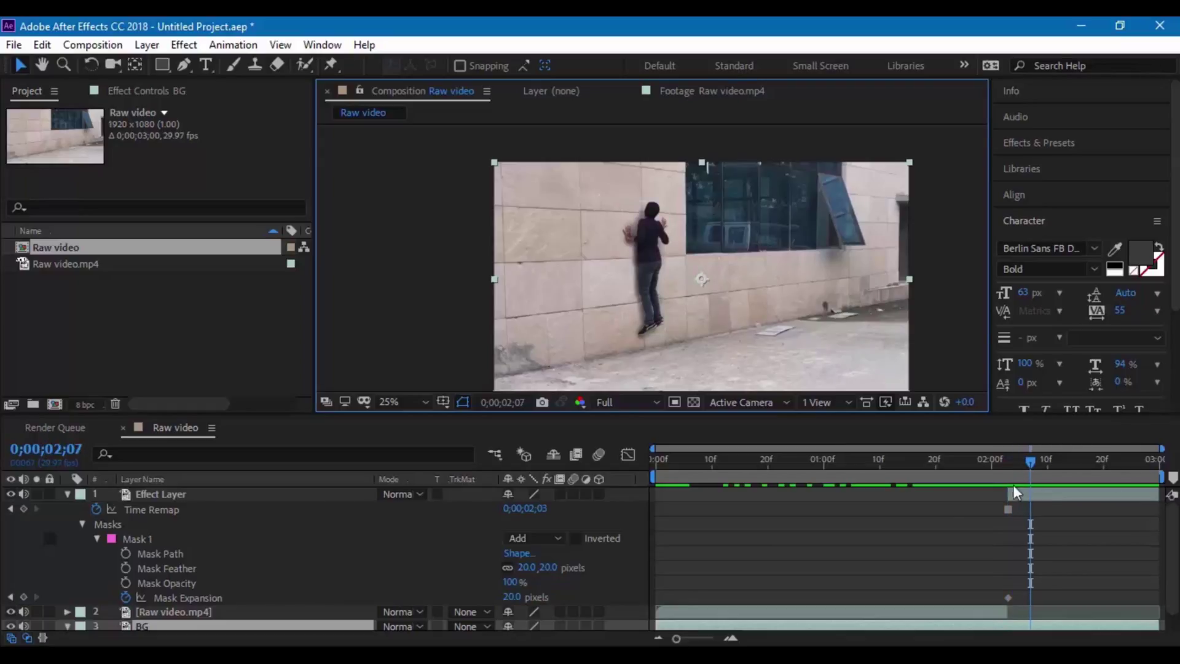
left_click(509, 596)
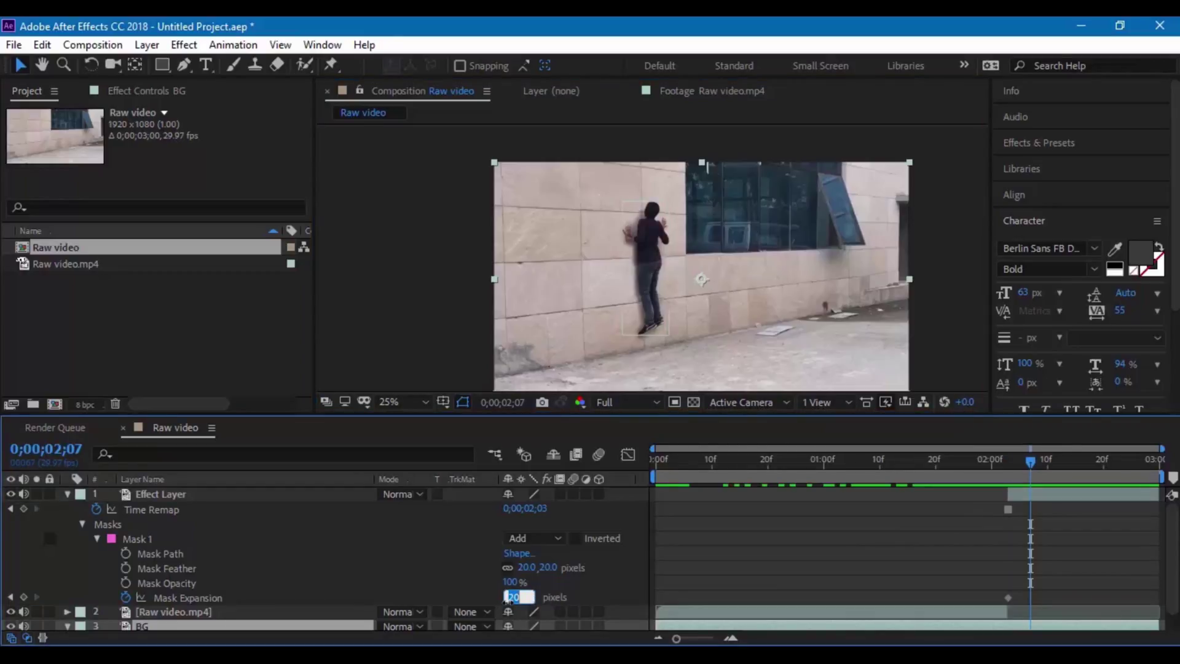
key("Return")
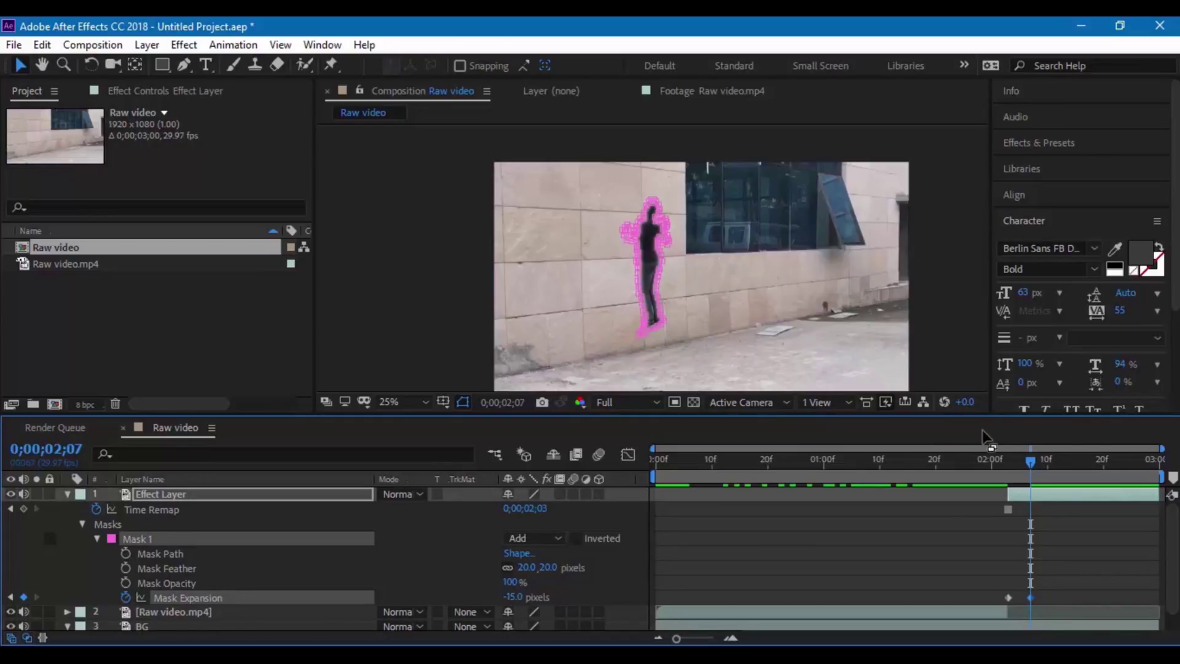
Step: At 0;00;02;09, drag Mask Expansion down to -174 pixels
left_click_drag(1034, 460, 1042, 460)
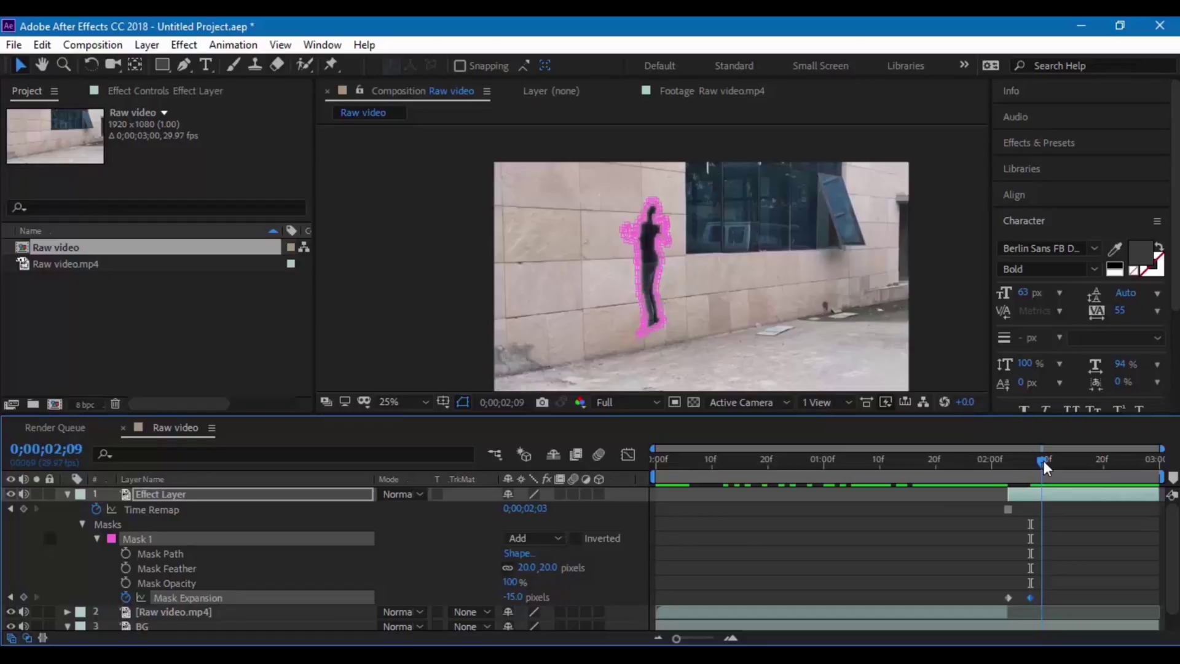
left_click_drag(505, 599, 344, 494)
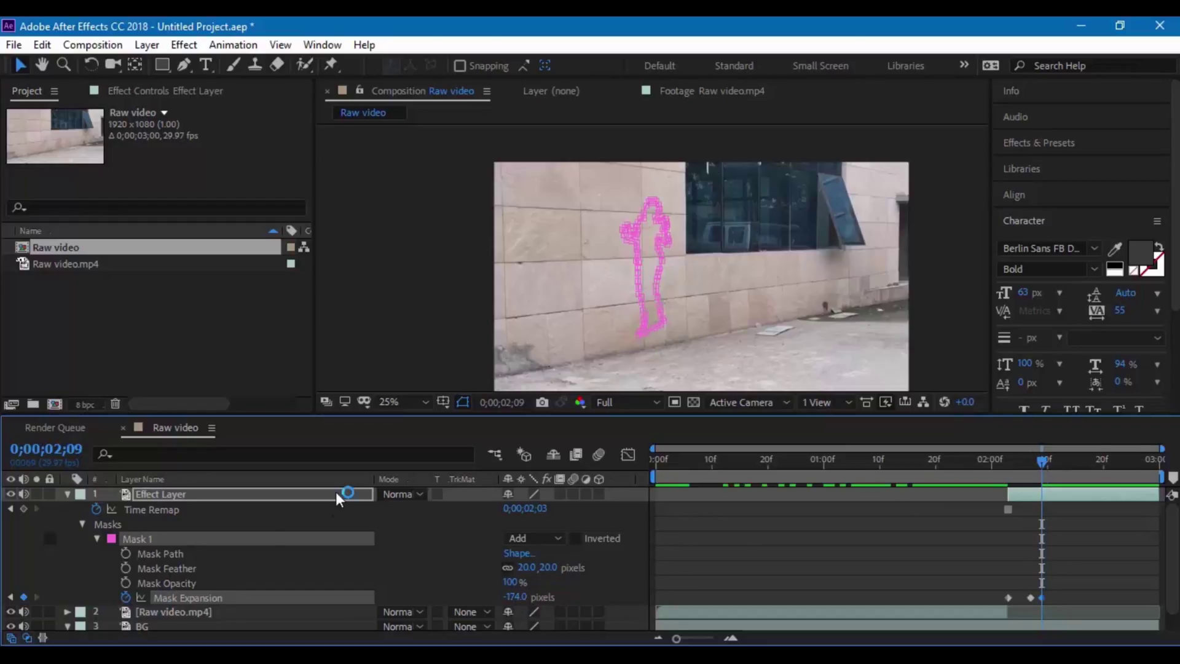
left_click(455, 314)
Step: Preview the mask contraction from 0;00;02;01, then return to the freeze frame at 0;00;02;03
left_click(997, 472)
key("space")
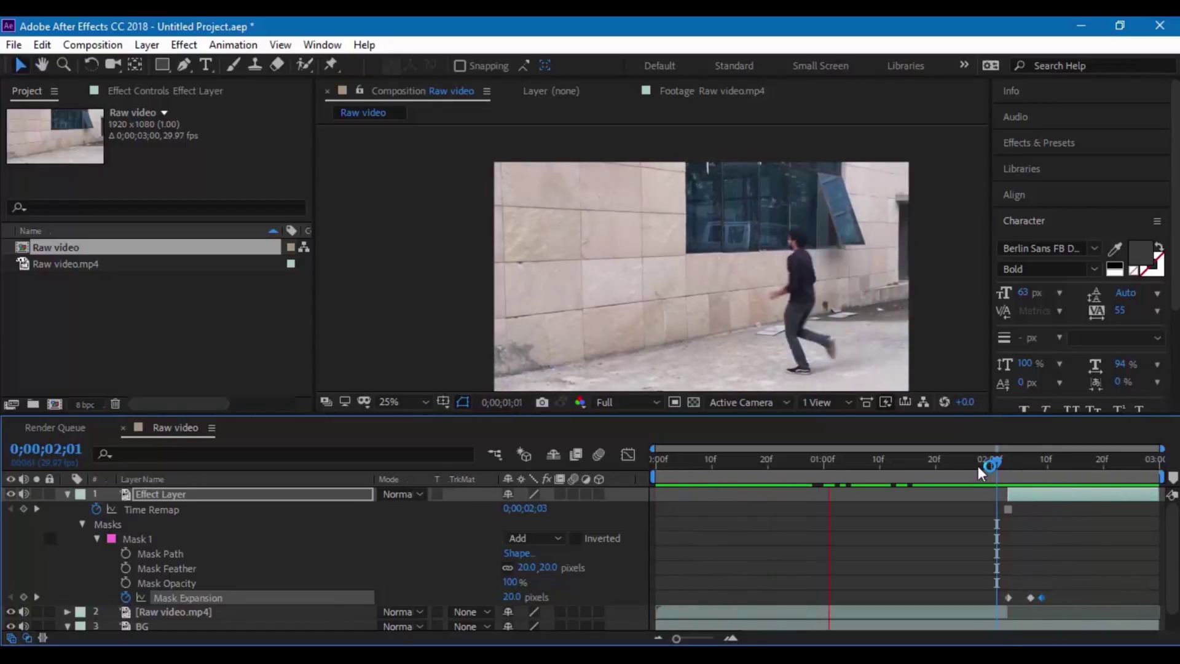
left_click(996, 468)
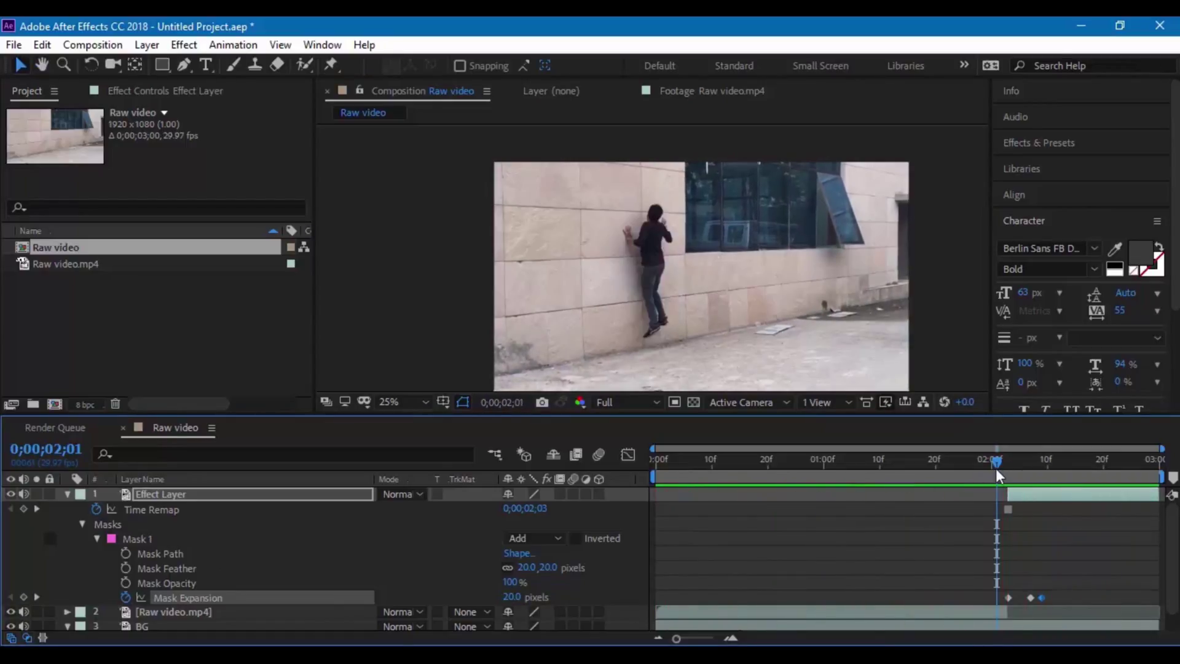
left_click_drag(998, 470, 1032, 471)
left_click(779, 369)
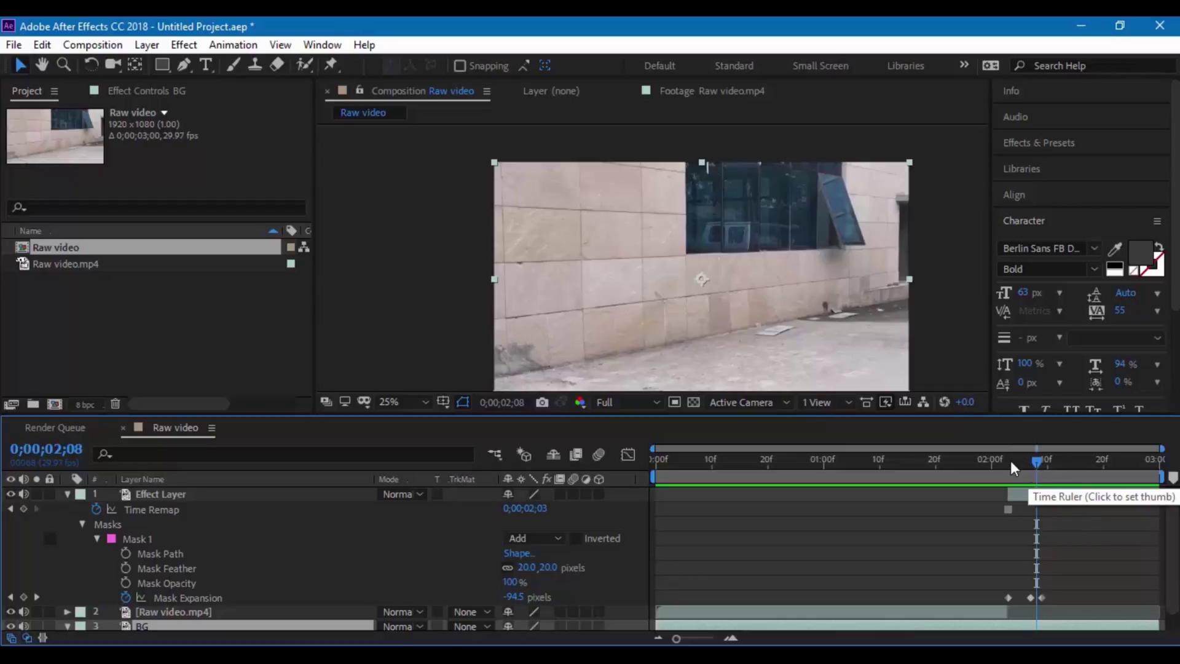
left_click(1008, 460)
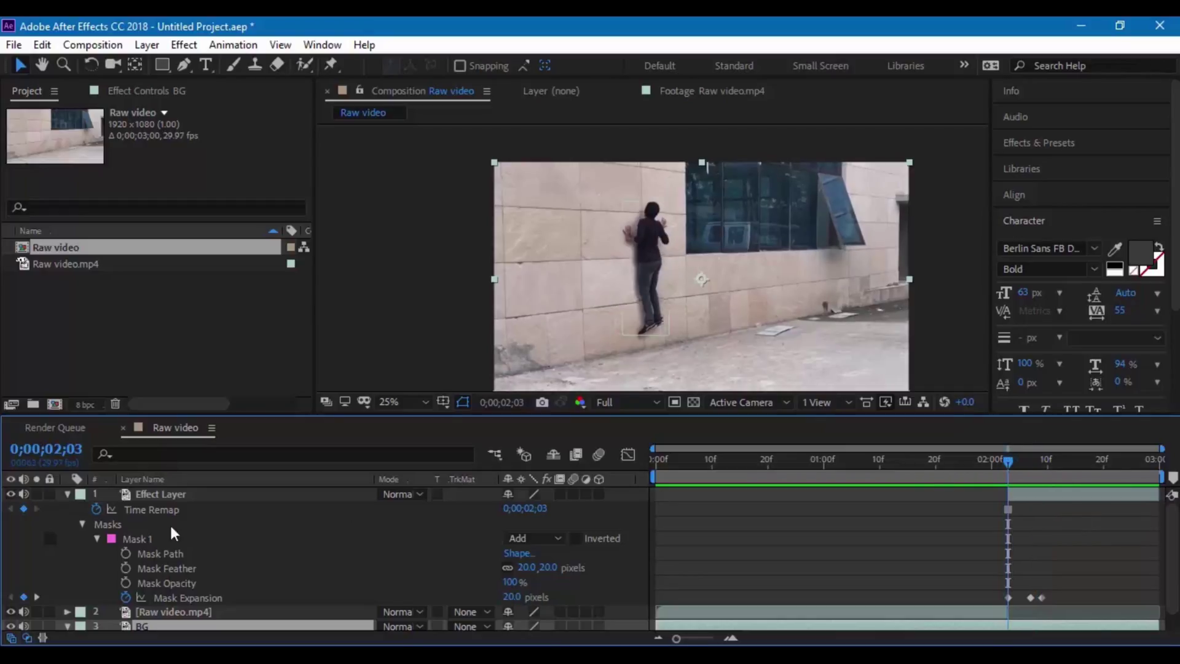
Step: Collapse the masks and set a Position keyframe on the Effect Layer at 0;00;02;03
left_click(81, 523)
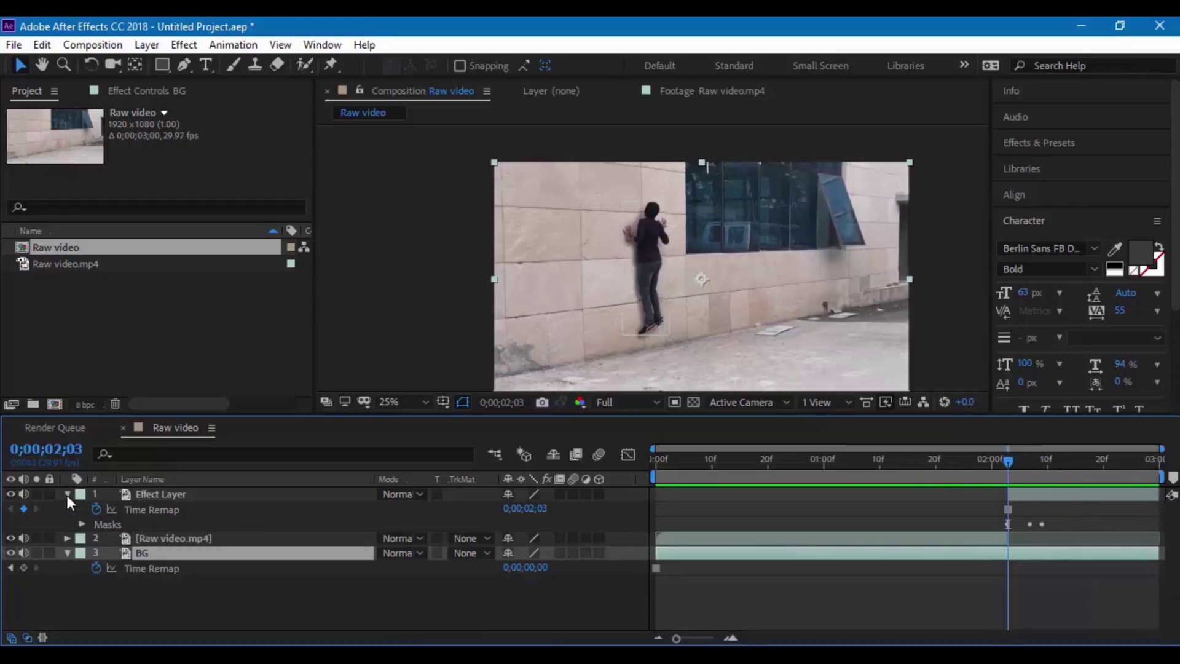
left_click(67, 494)
left_click(67, 494)
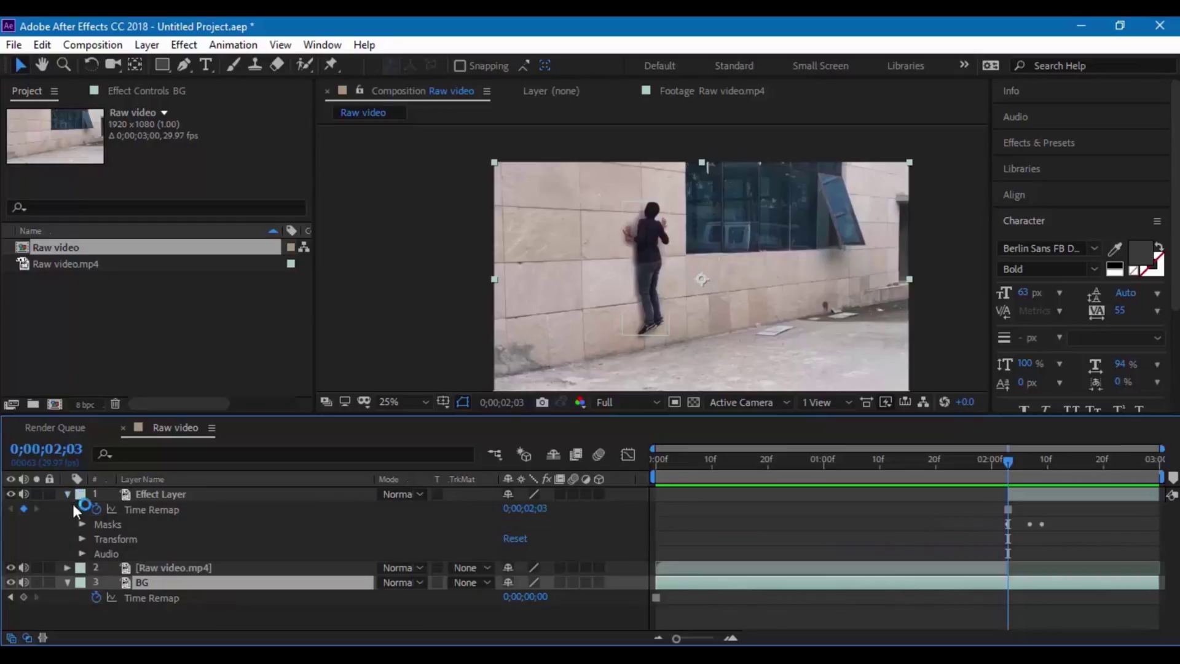
left_click(81, 539)
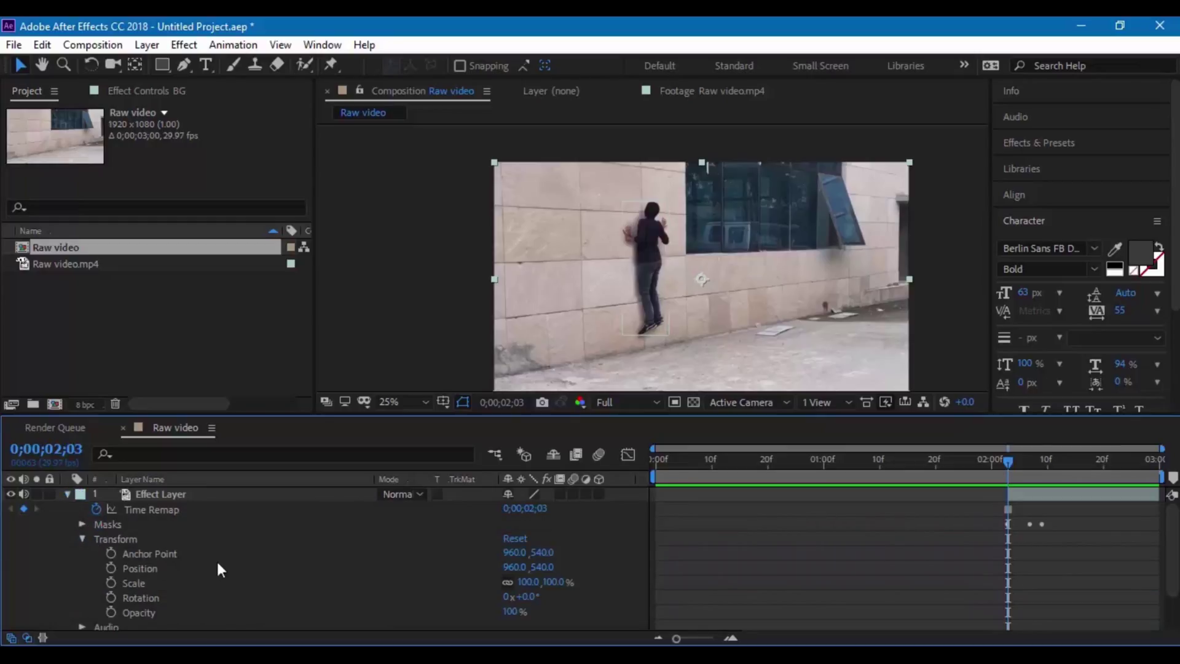
left_click(107, 570)
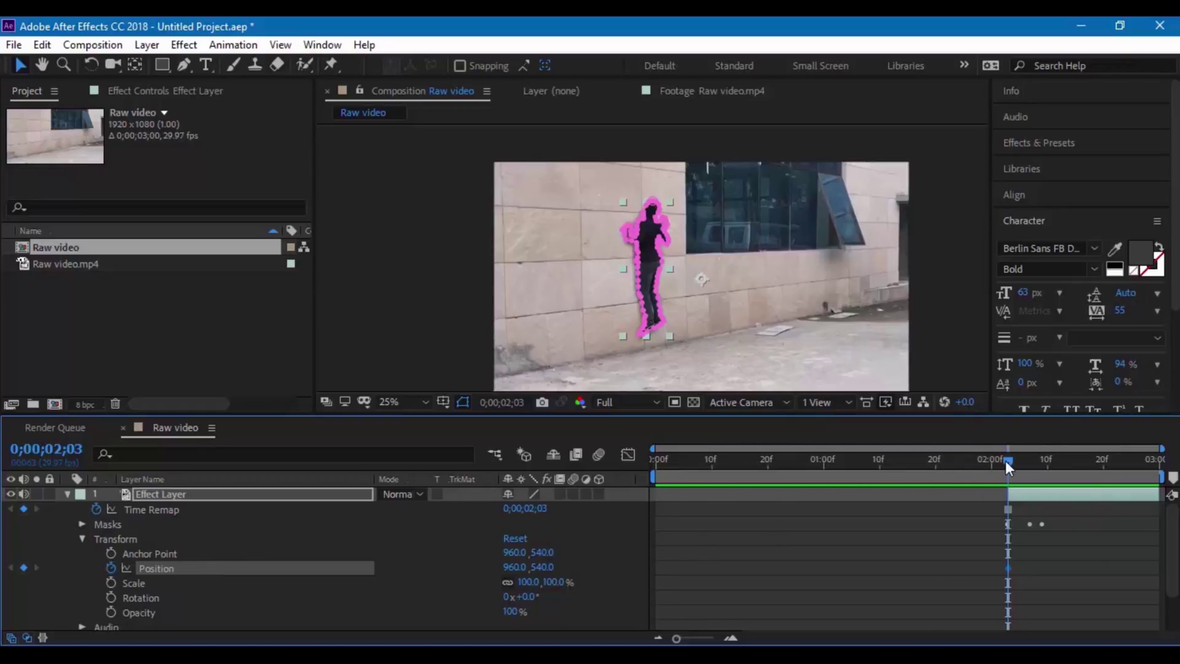
Step: At 0;00;02;07 drag Position X to 920, then preview from 0;00;01;29
left_click_drag(1006, 460, 1026, 462)
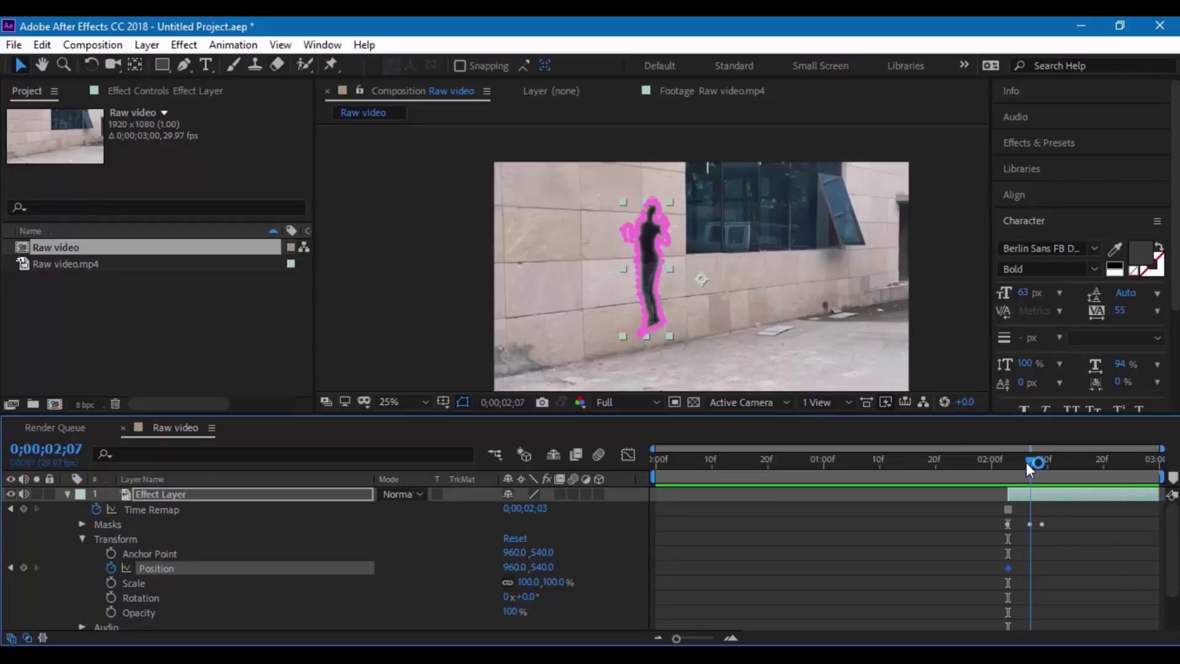
left_click(942, 289)
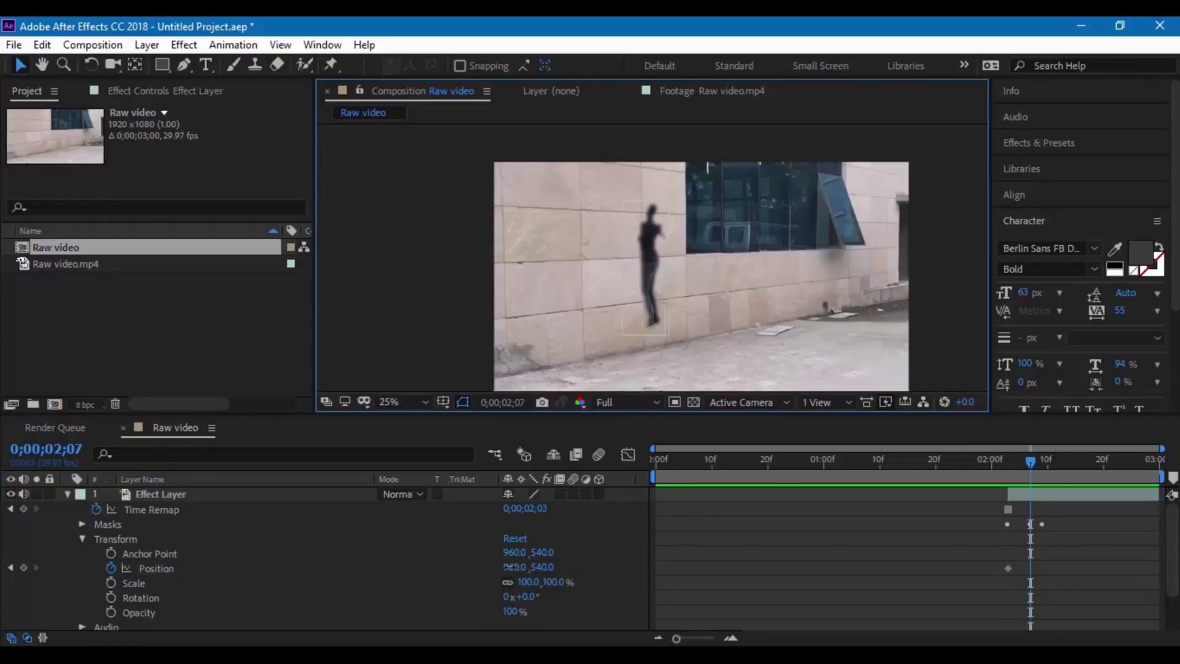
left_click_drag(513, 571, 475, 563)
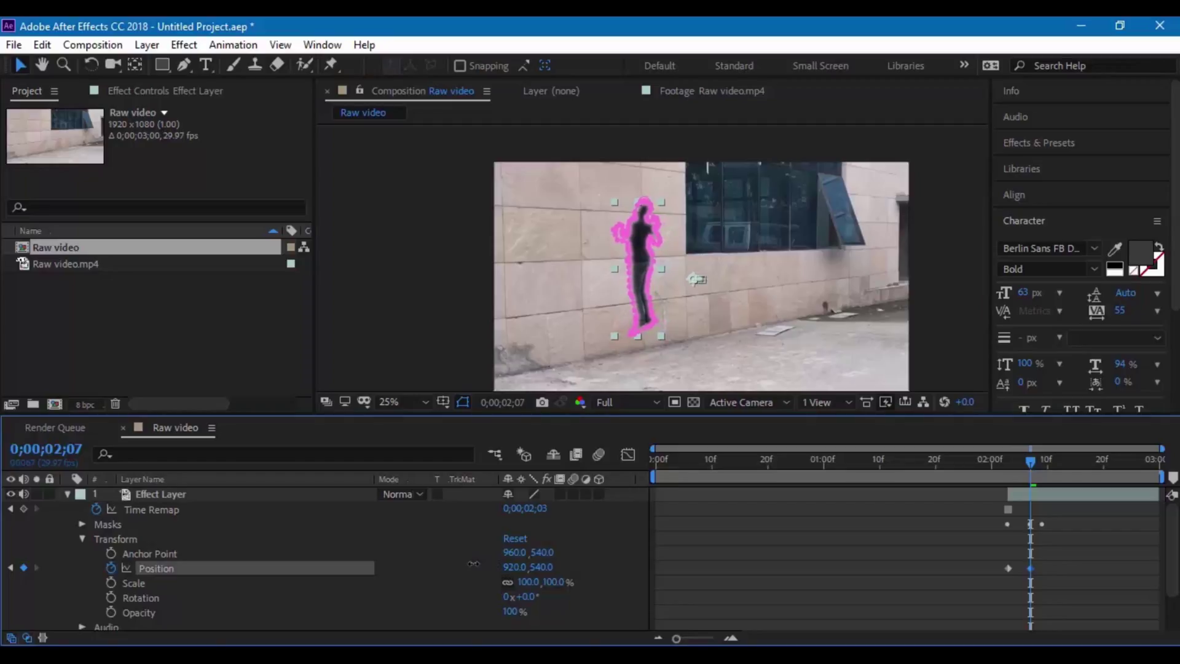
left_click(987, 462)
key("space")
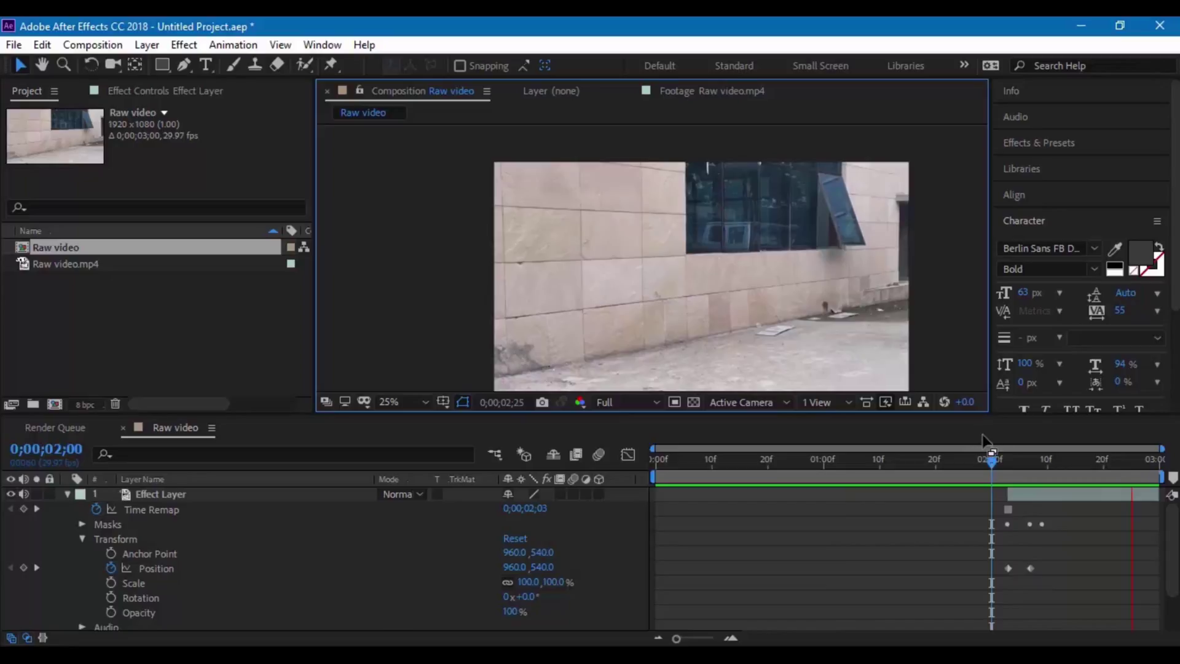
key("space")
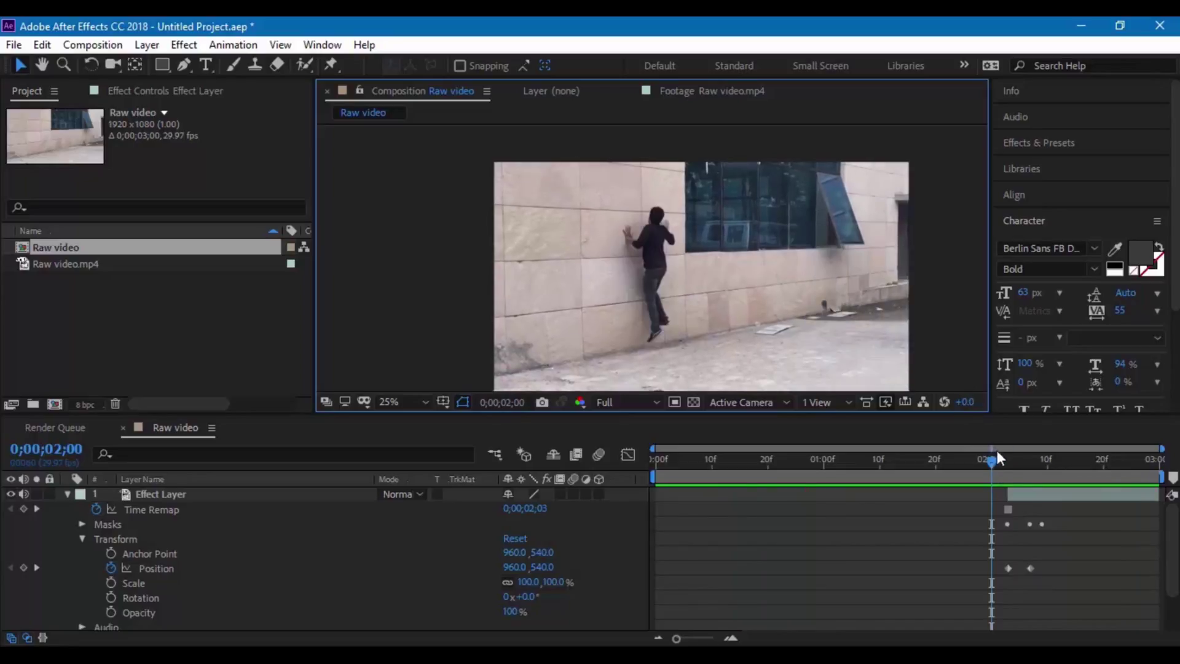
left_click_drag(988, 458, 891, 459)
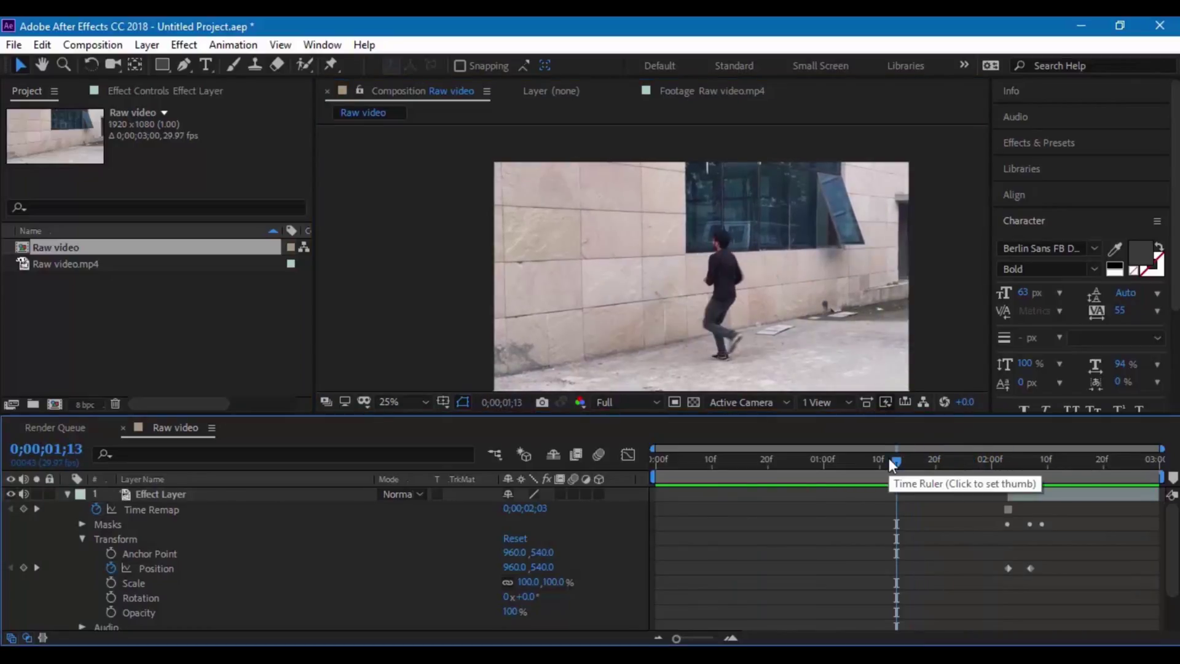